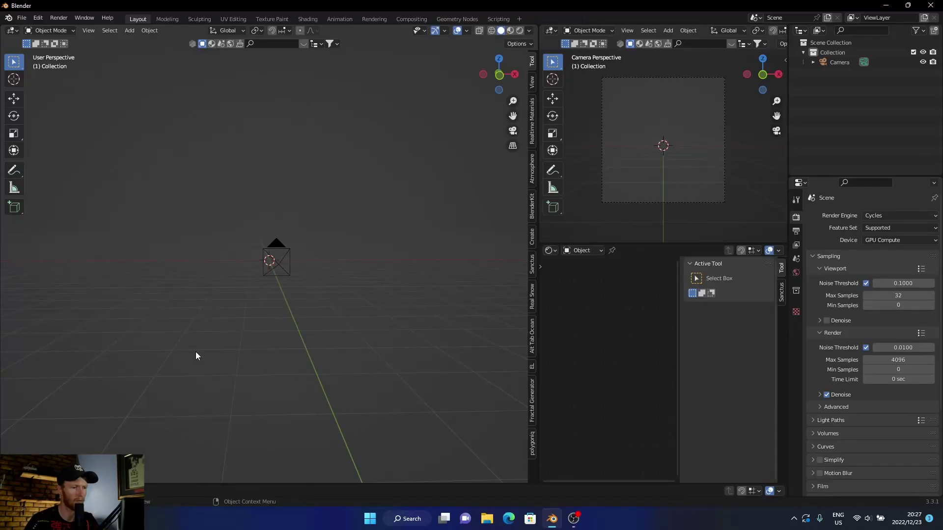
- Add a Landscape mesh with the 'dunes' preset: Turbulence noise, seed 13, height 0.25
middle_click_drag(196, 352, 213, 367)
scroll(213, 367, "up", 5)
middle_click_drag(294, 367, 279, 360)
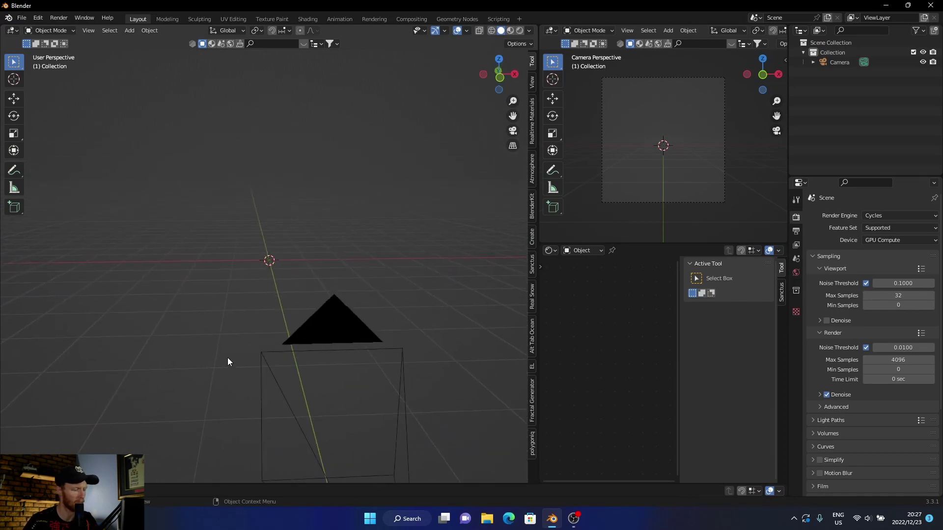
key("shift+a")
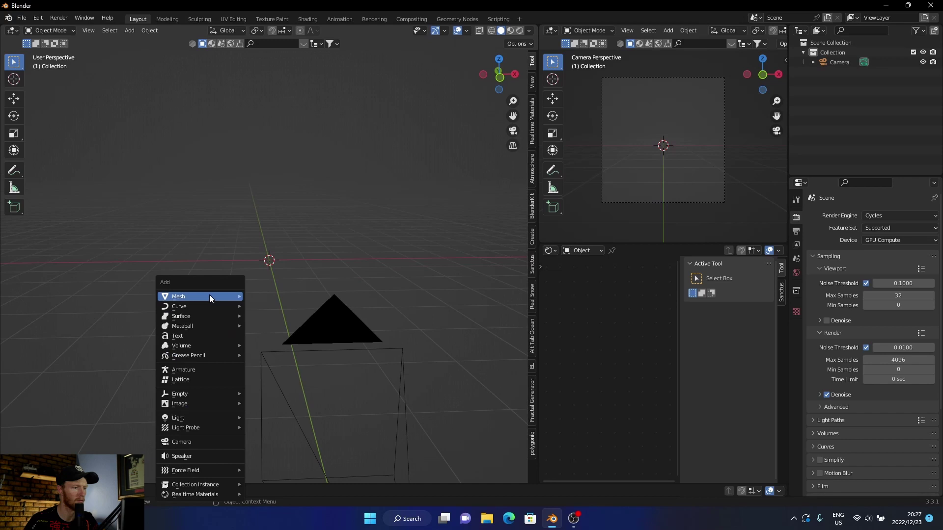
mouse_move(209, 295)
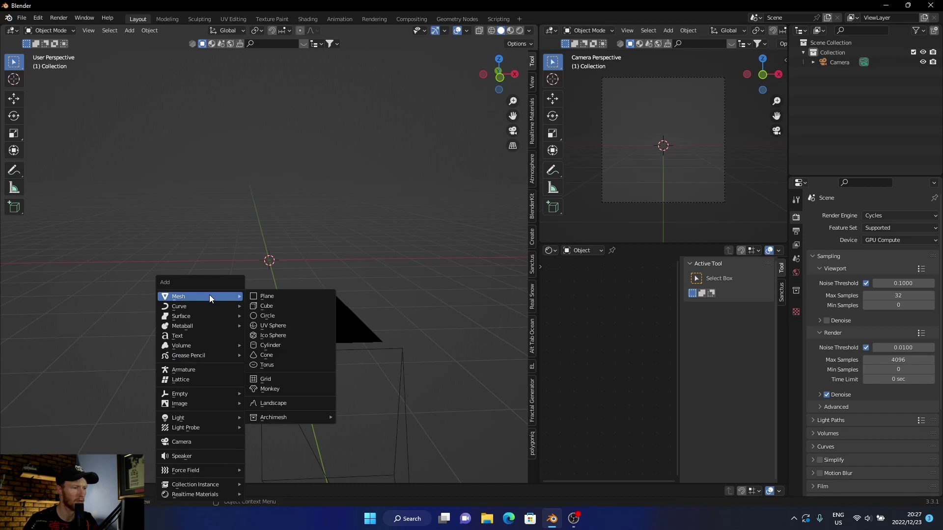
left_click(281, 402)
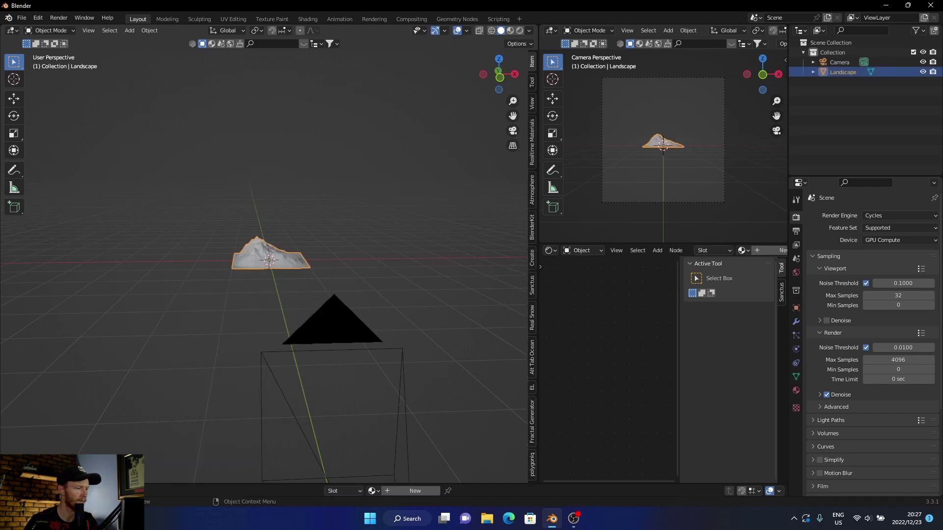
left_click(79, 472)
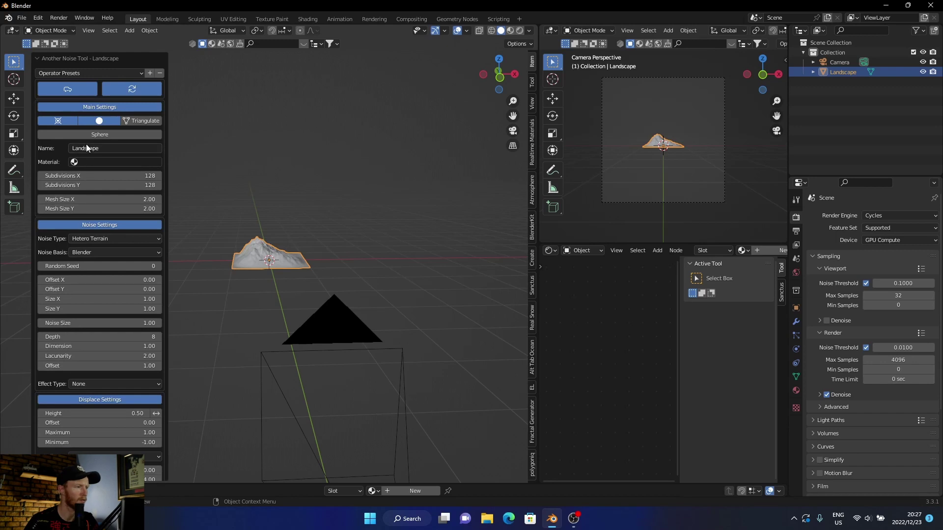
left_click(92, 74)
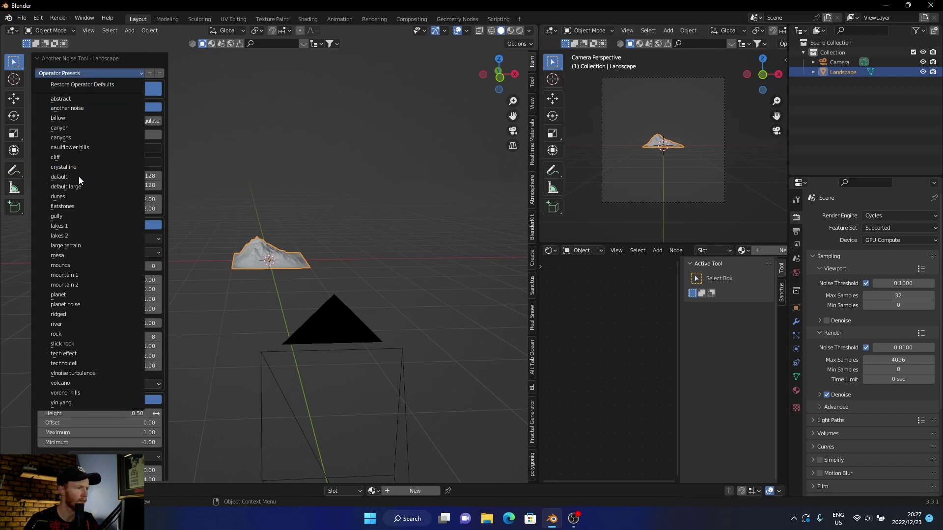
left_click(78, 196)
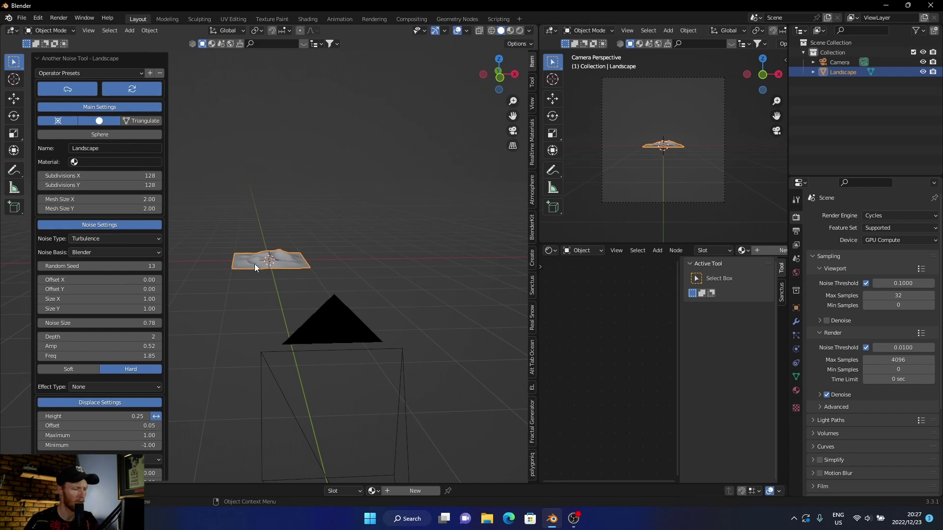
- Scale the landscape 3.507 times, then stretch it 1.642 along X and 1.811 along Y
key("s")
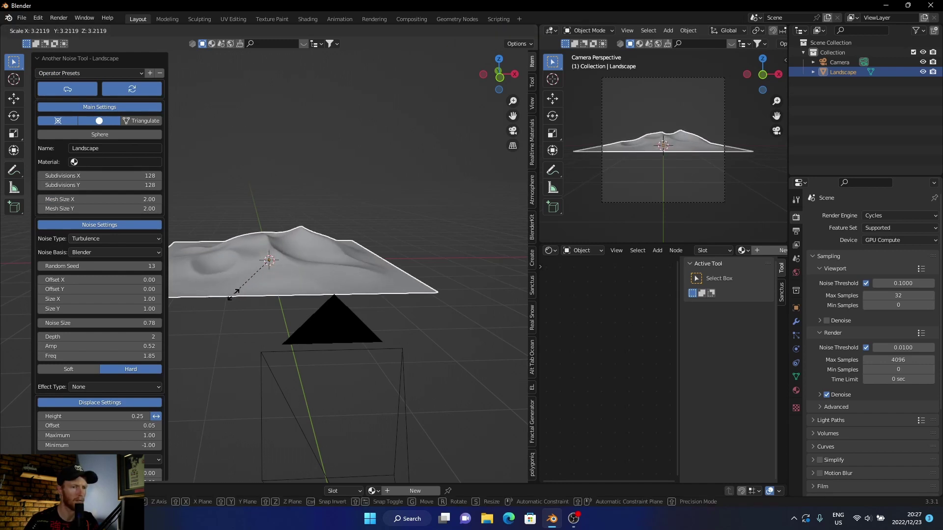
left_click(229, 298)
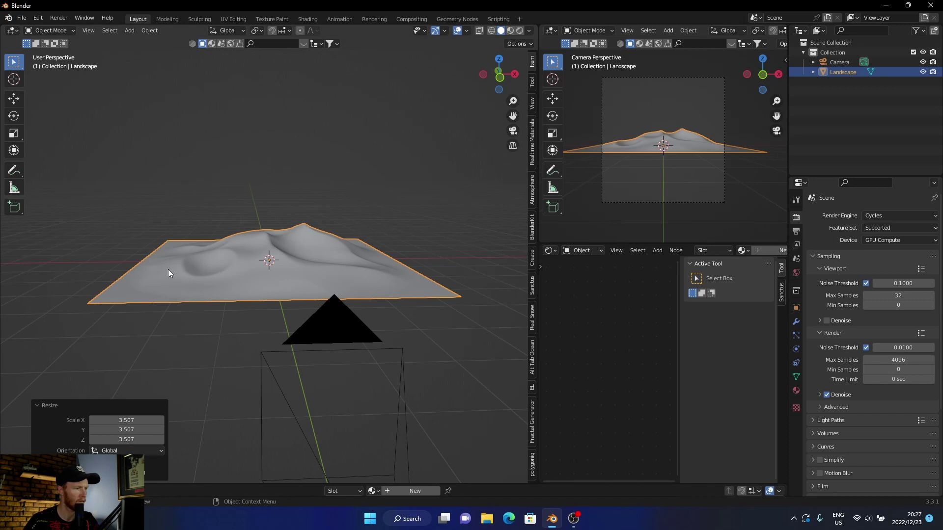
left_click(14, 133)
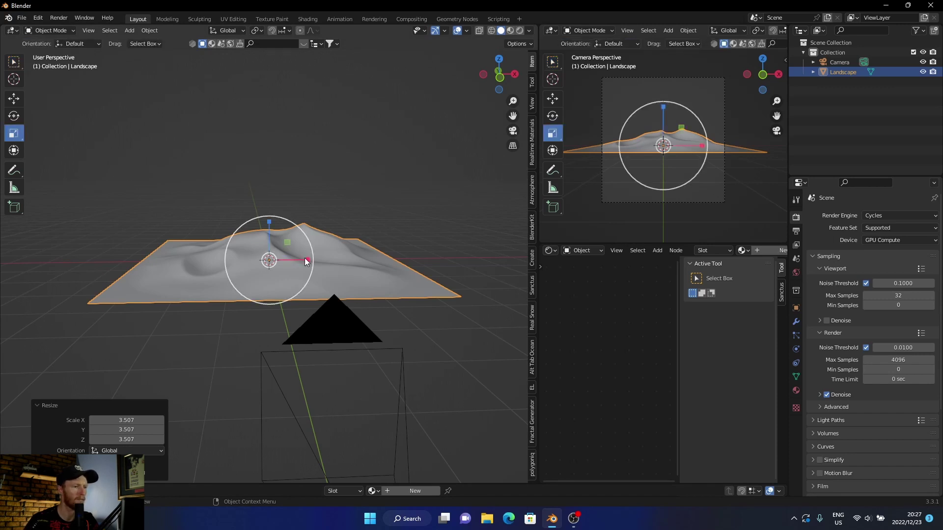
left_click_drag(308, 260, 335, 260)
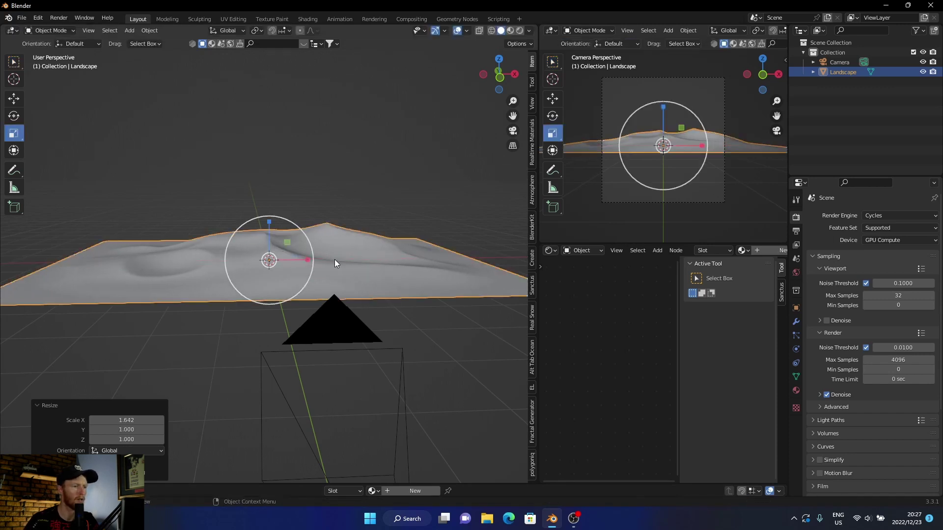
left_click(499, 60)
left_click_drag(270, 219, 279, 186)
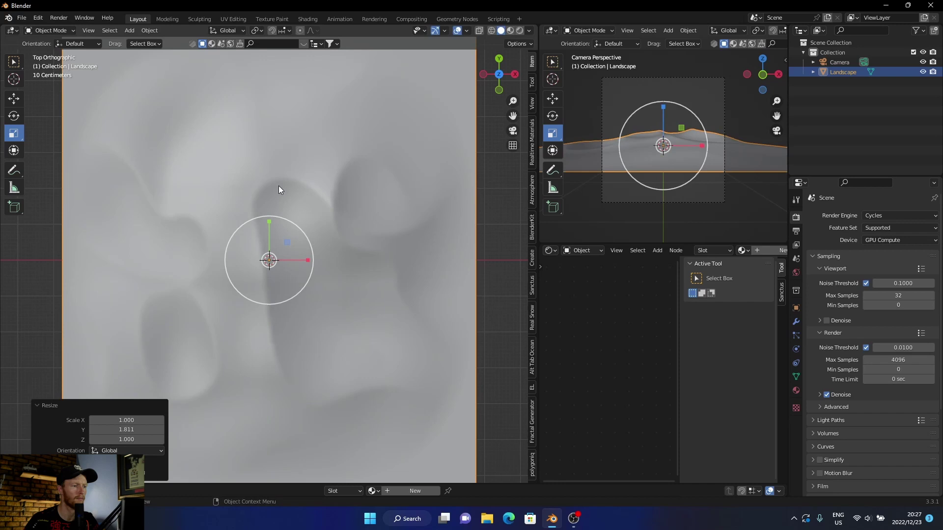
left_click(512, 130)
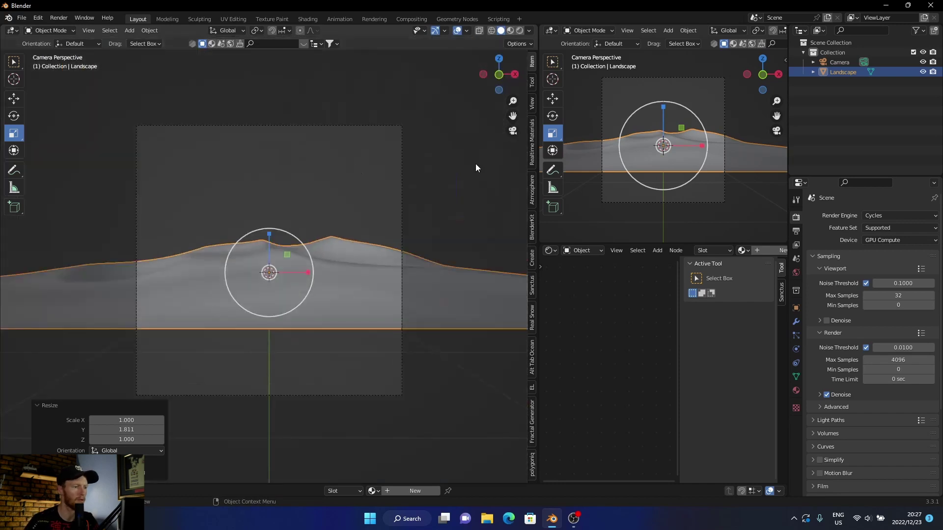
- Move the landscape 3.23 m back along the Y axis and check it through the camera
left_click(499, 59)
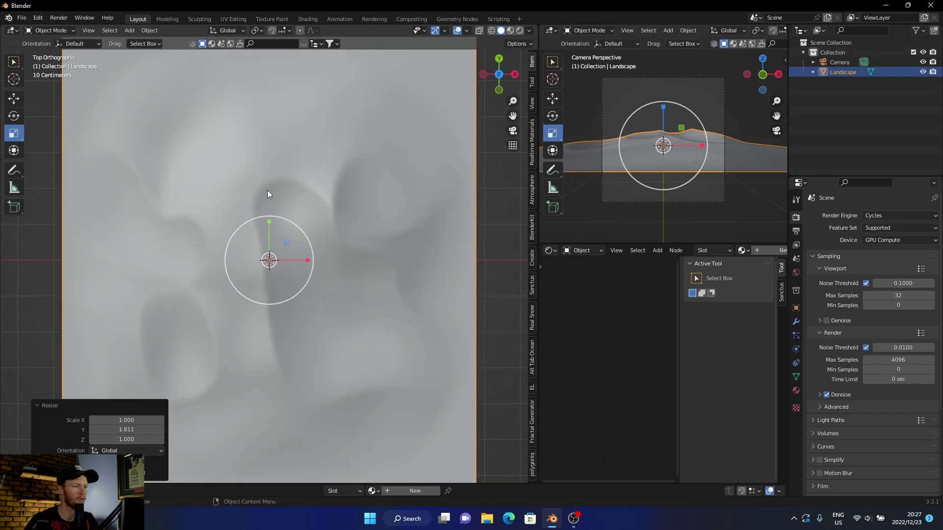
scroll(260, 194, "down", 5)
key("g")
key("x")
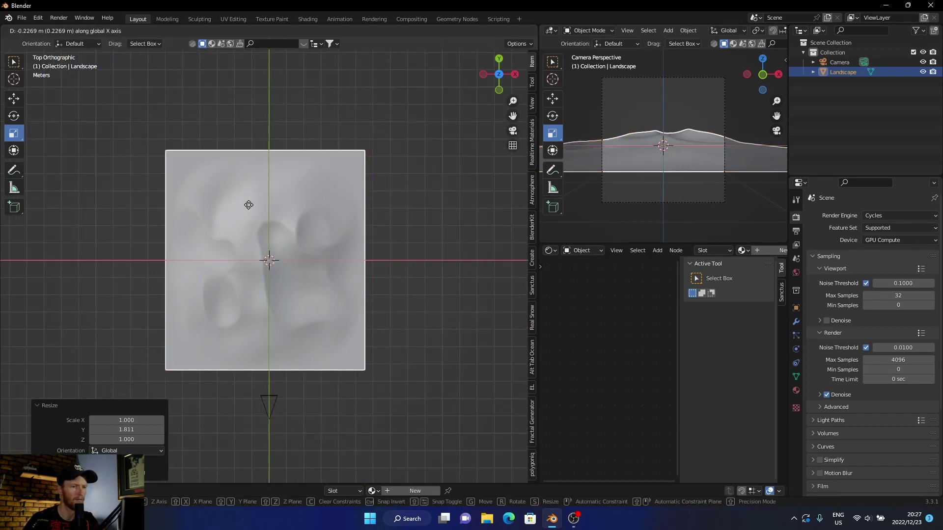
key("y")
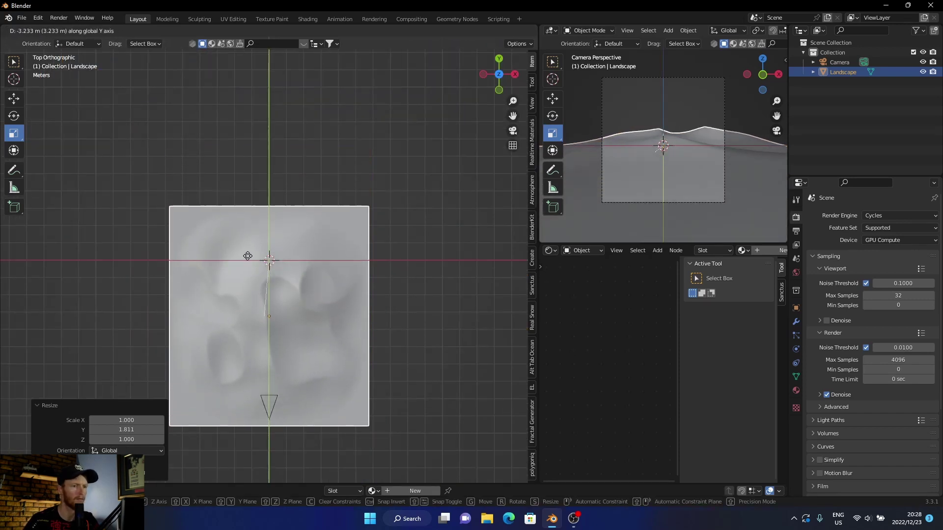
left_click(247, 255)
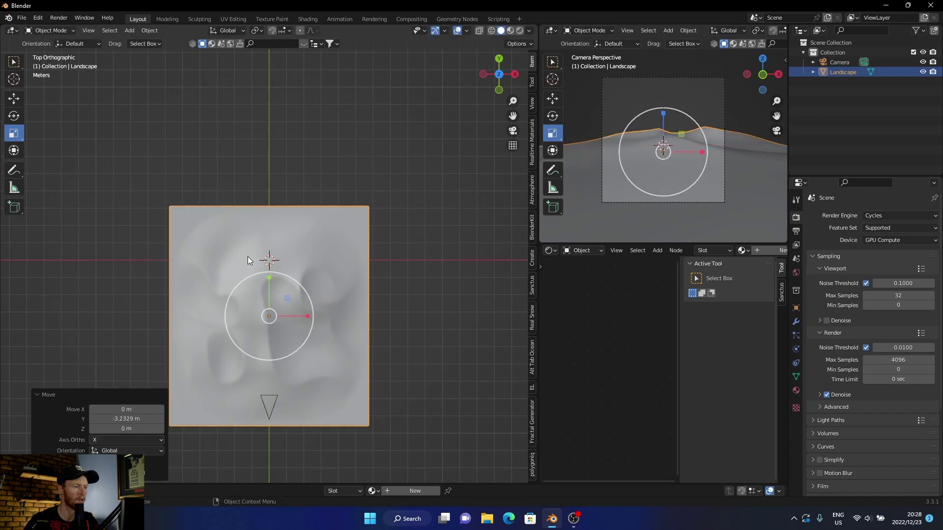
left_click(513, 131)
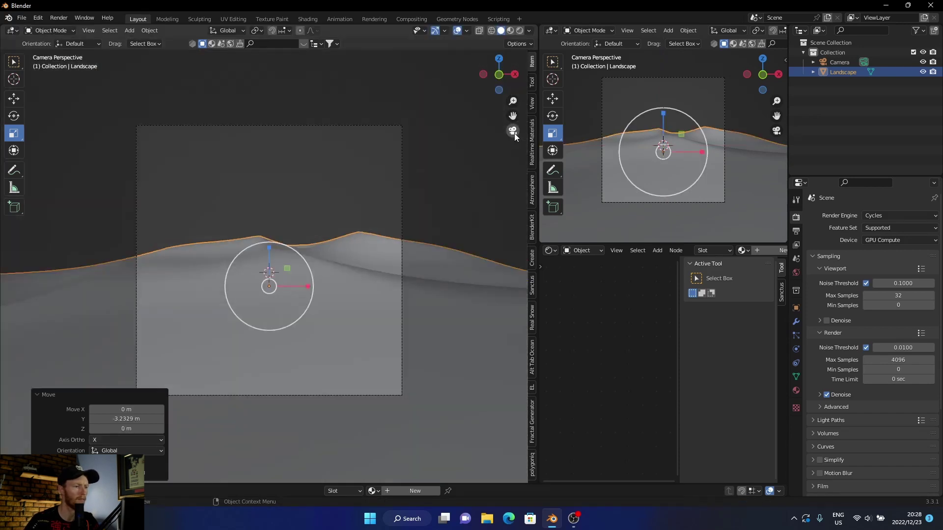
- Lower the landscape about 0.41 m and stretch it a further 1.382 times along X
left_click(447, 180)
scroll(290, 311, "up", 2)
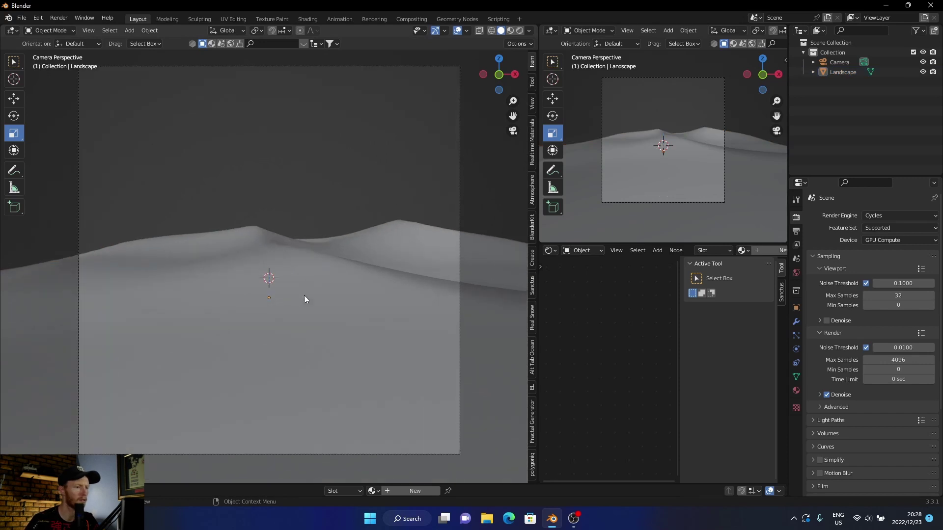
left_click(298, 355)
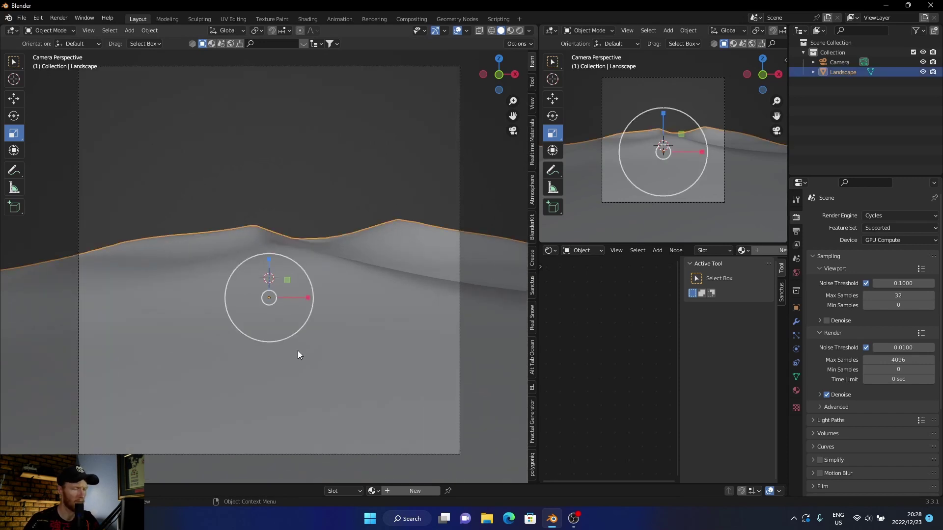
key("g")
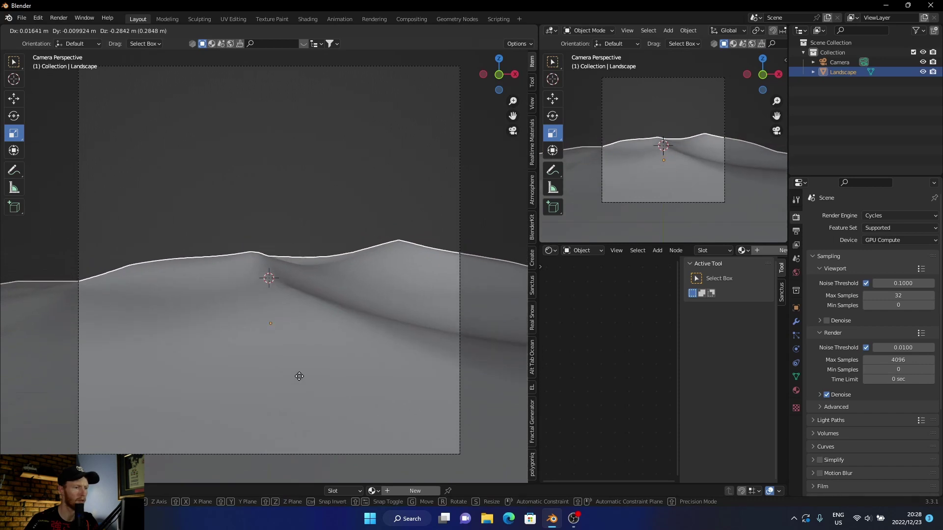
left_click(298, 388)
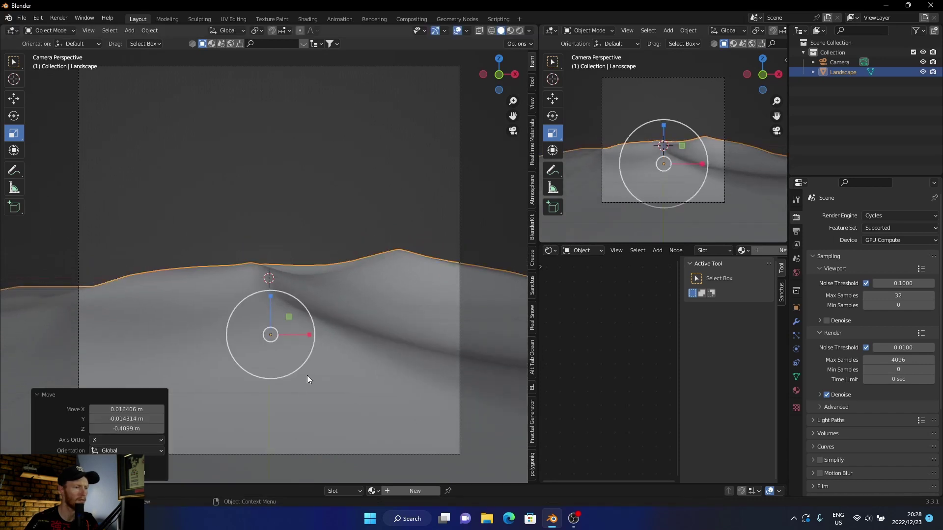
left_click_drag(309, 334, 326, 333)
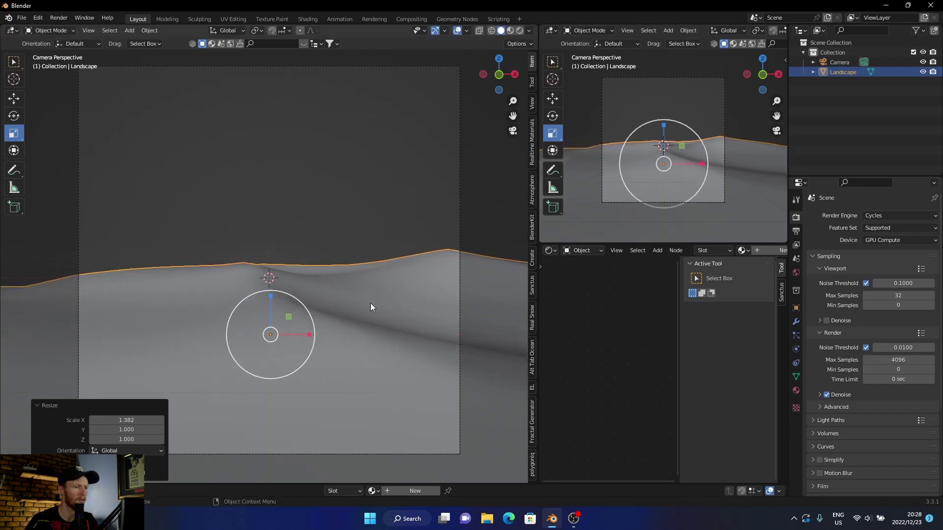
left_click(476, 230)
- Duplicate the landscape and place the copy about 12.48 m further back along Y
left_click(498, 58)
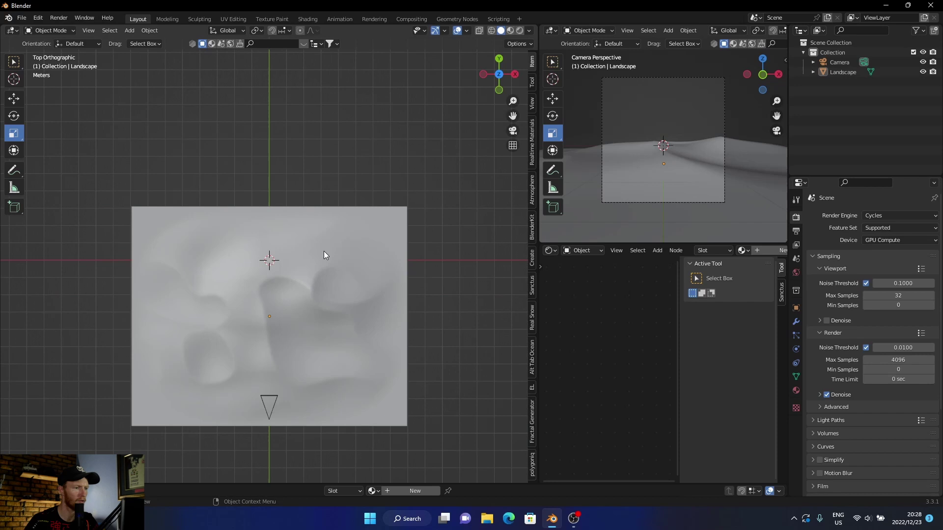
left_click(308, 265)
key("shift+d")
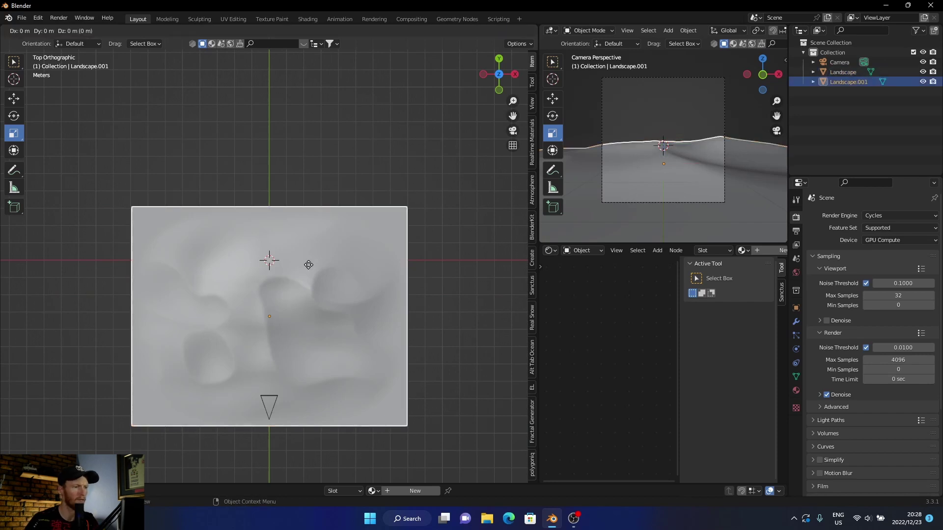
key("y")
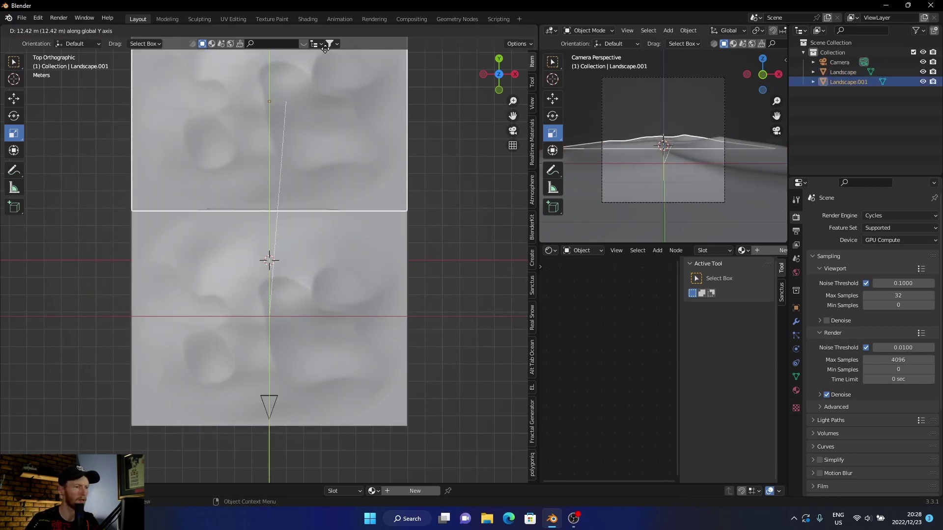
left_click(325, 48)
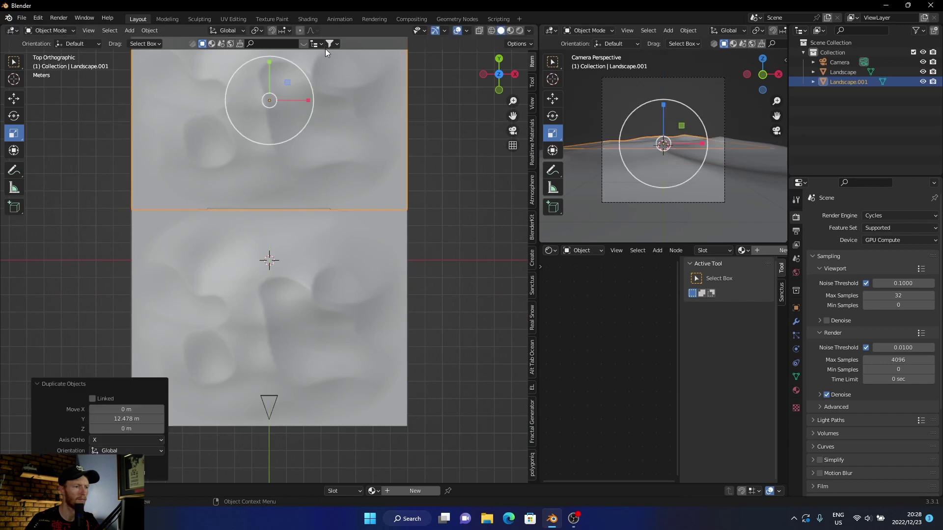
scroll(314, 191, "down", 4)
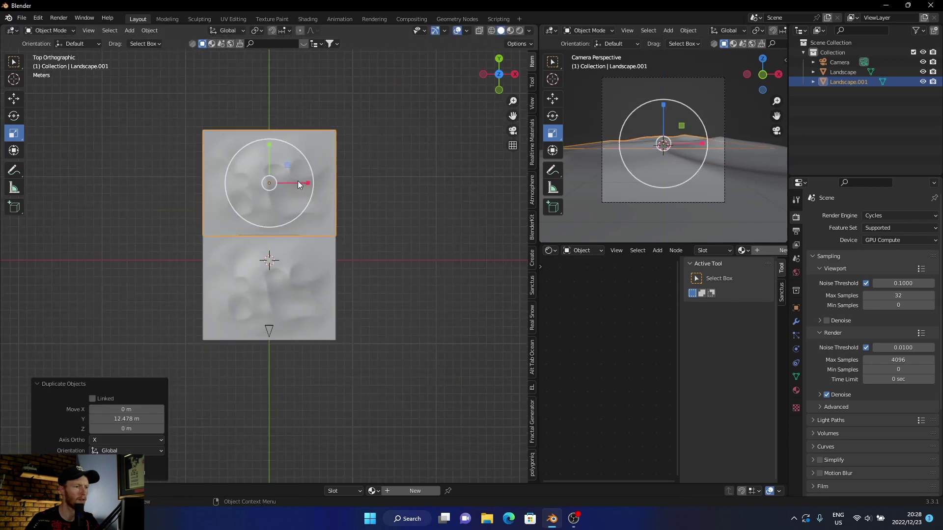
- Duplicate the copied landscape again and place the third tile to the left along X
key("shift+d")
key("x")
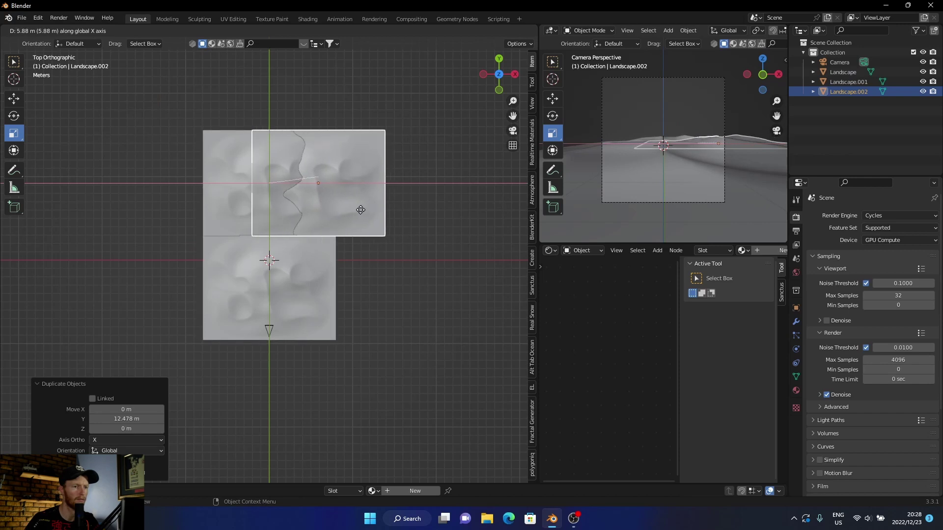
left_click(244, 208)
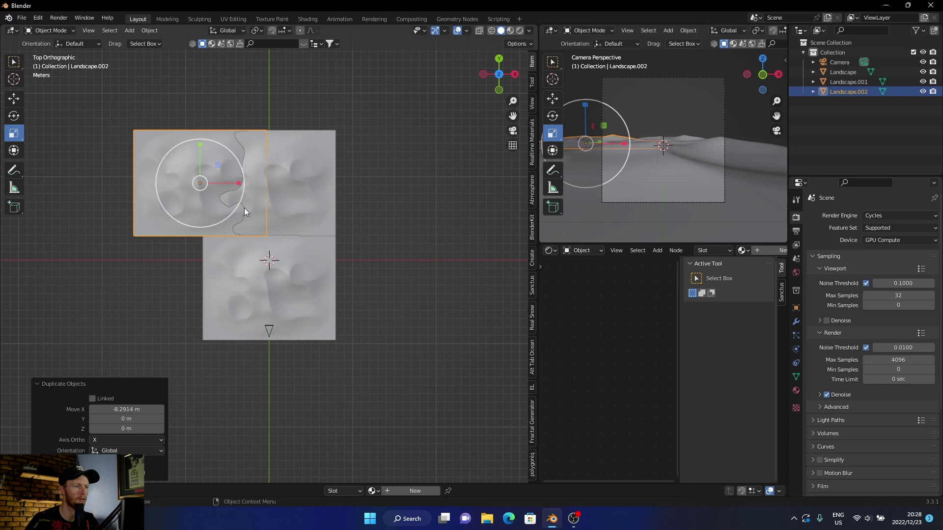
left_click(381, 154)
- Slide Landscape.001 to the right along X to line it up beside its neighbour
left_click(301, 182)
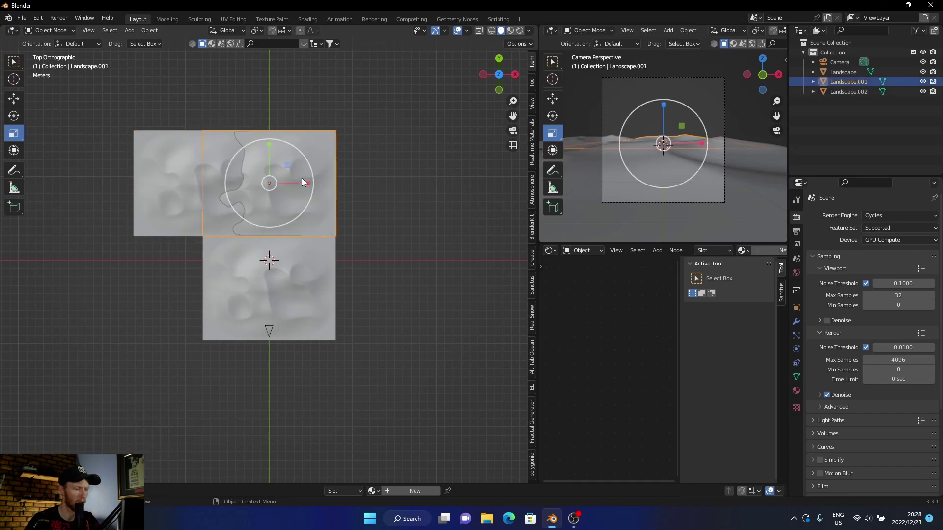
key("g")
key("x")
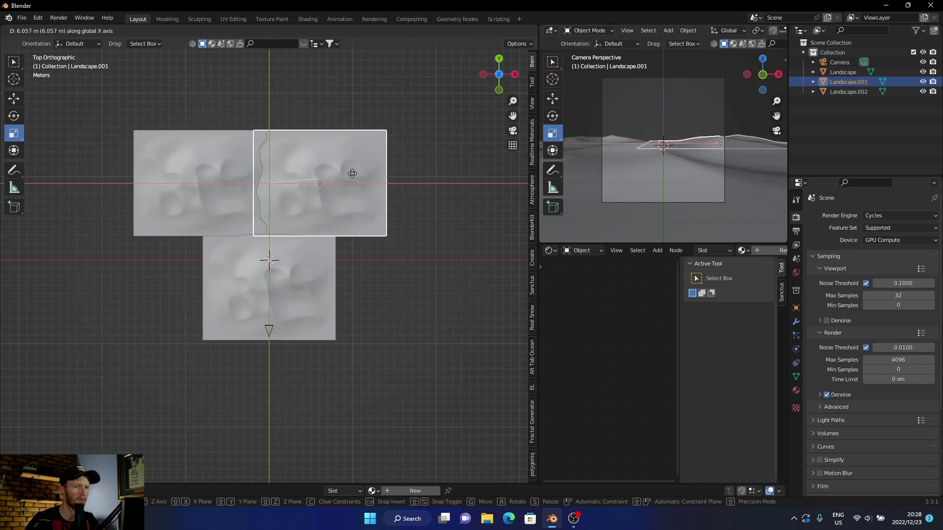
left_click(335, 173)
left_click(409, 158)
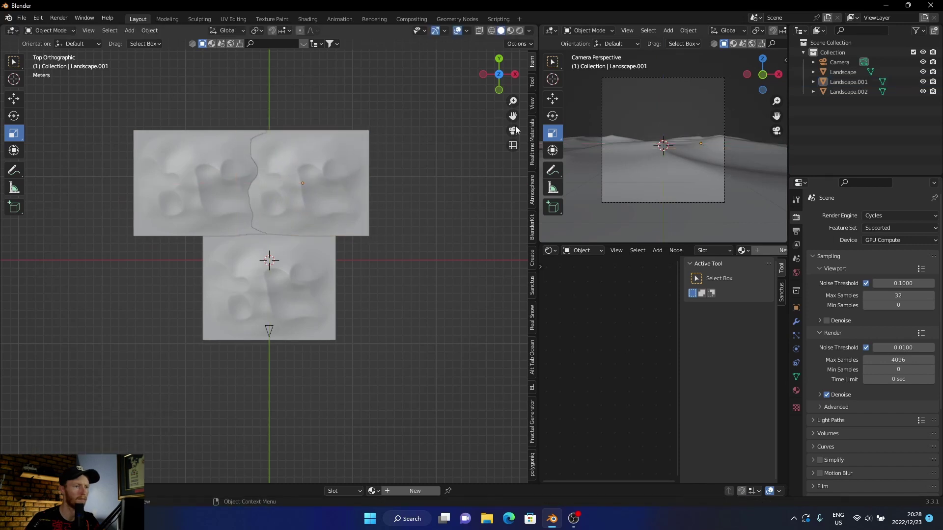
left_click(512, 130)
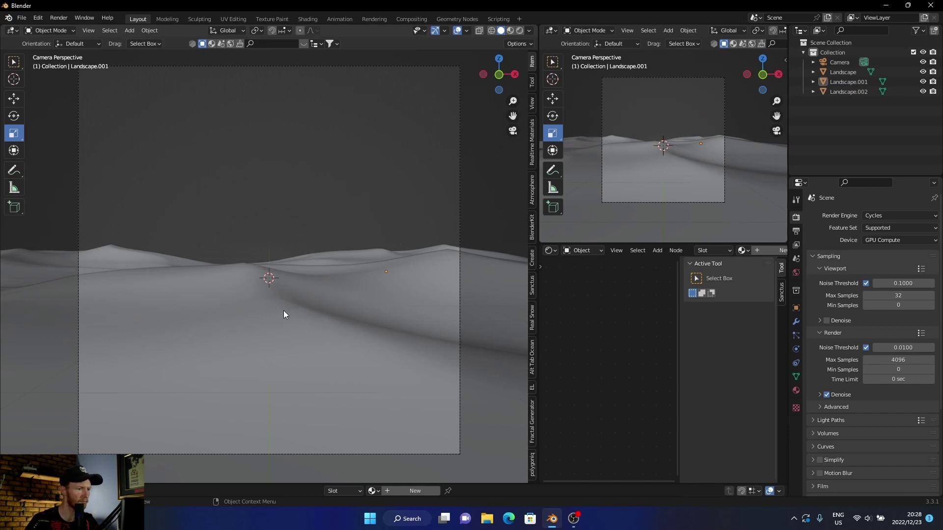
- Duplicate the bottom landscape tile as Landscape.003, 24.639 m further back along Y
left_click(500, 59)
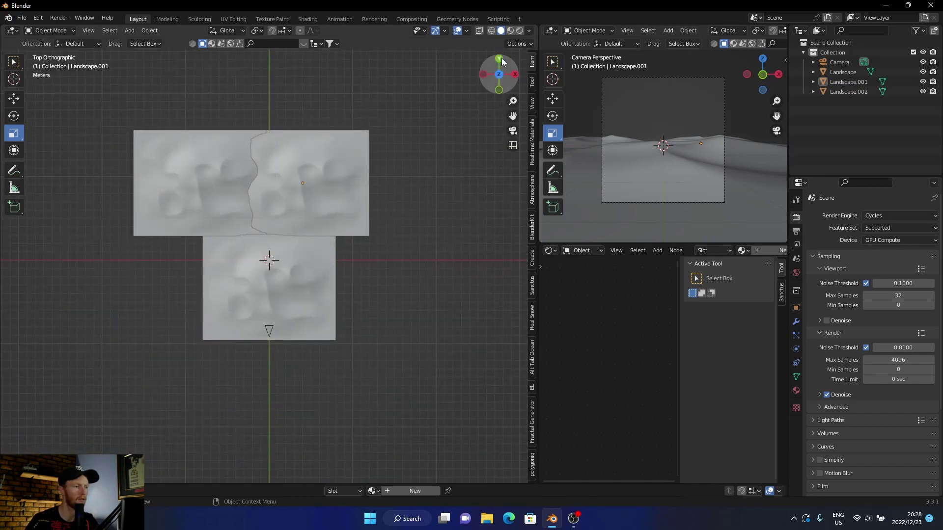
left_click(252, 288)
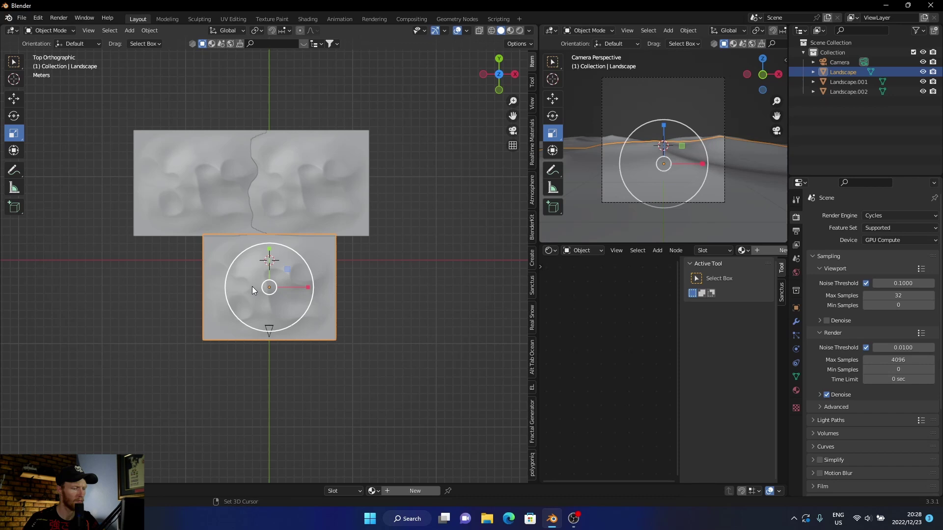
key("shift+d")
key("y")
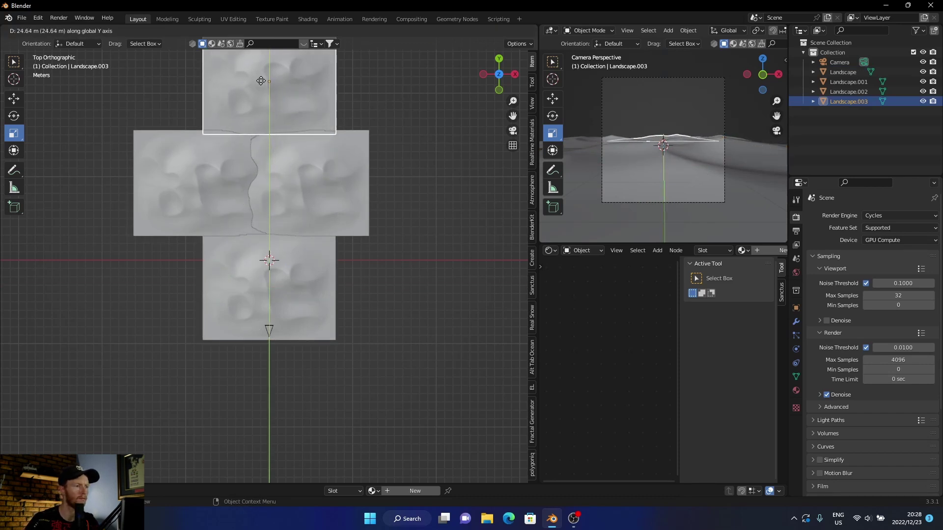
left_click(261, 81)
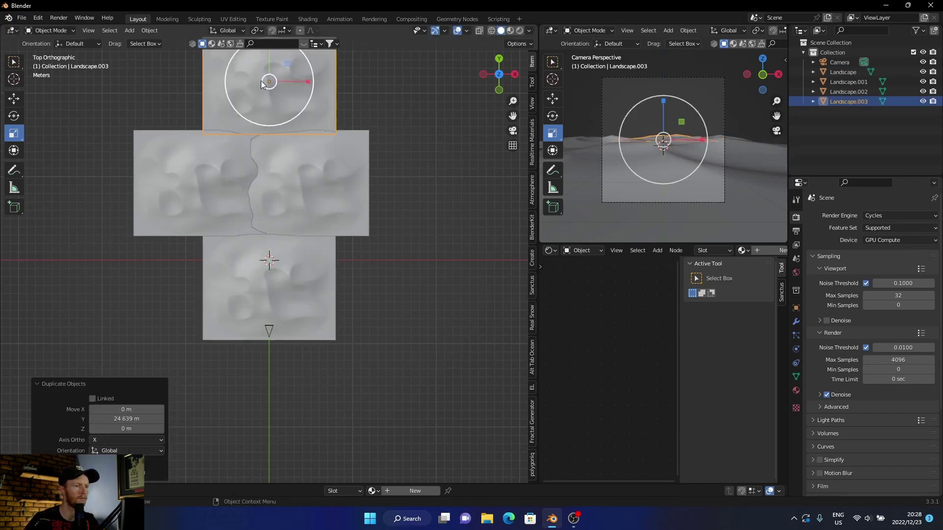
left_click(514, 73)
- Raise Landscape.003 about 0.235 m along Z and check the framing through the camera
key("g")
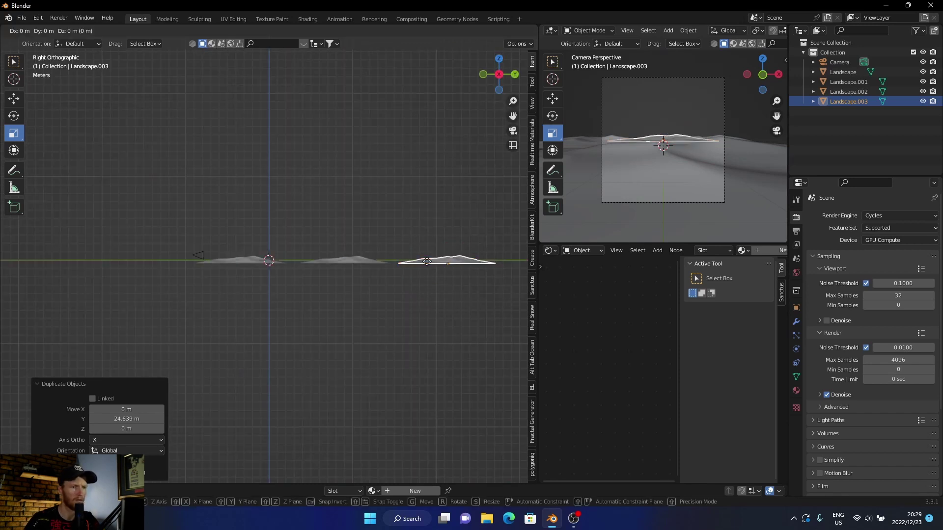
key("z")
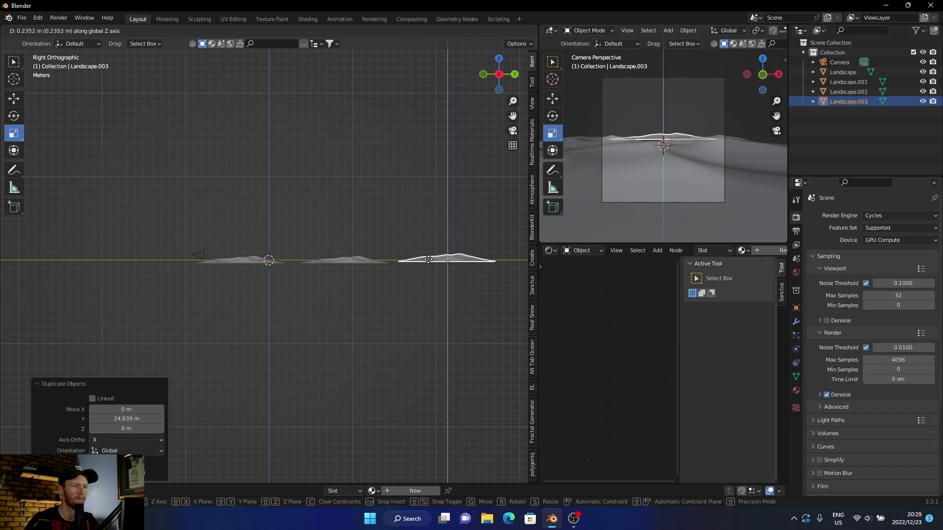
left_click(428, 260)
key("g")
key("y")
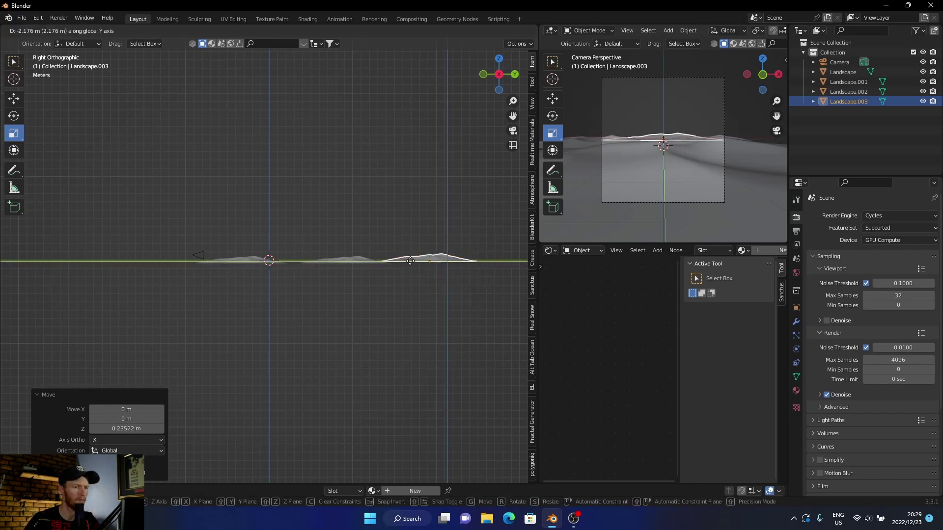
key("Escape")
left_click(489, 200)
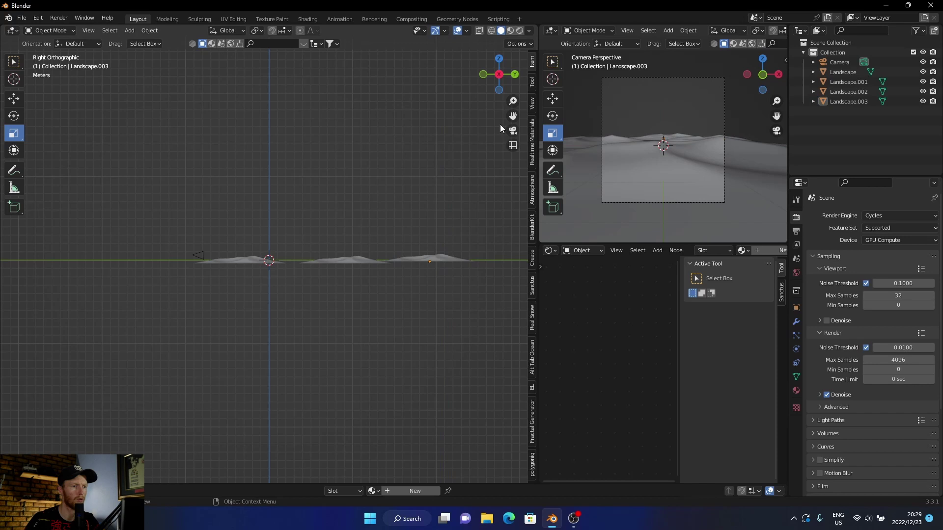
middle_click_drag(500, 125, 514, 130)
left_click(513, 131)
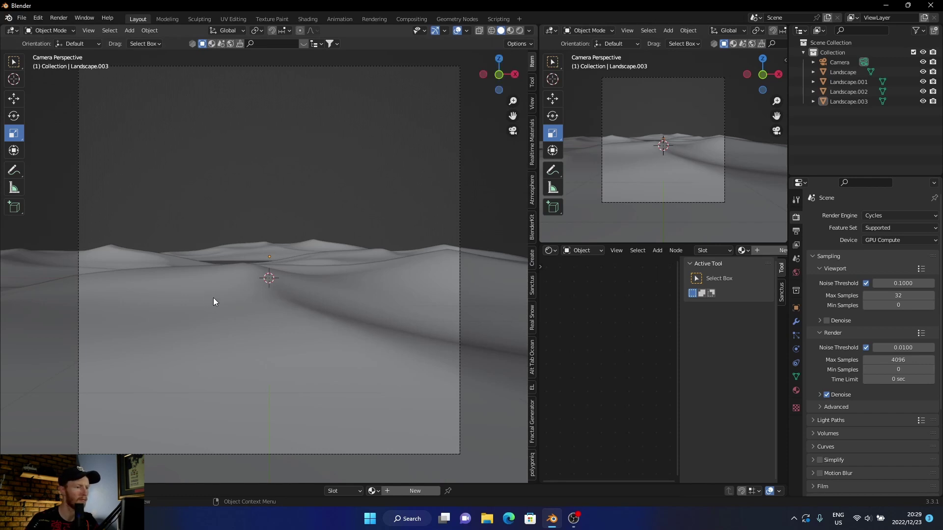
- Shift the front Landscape tile about -1.31 m along the X axis
left_click(201, 321)
key("g")
key("y")
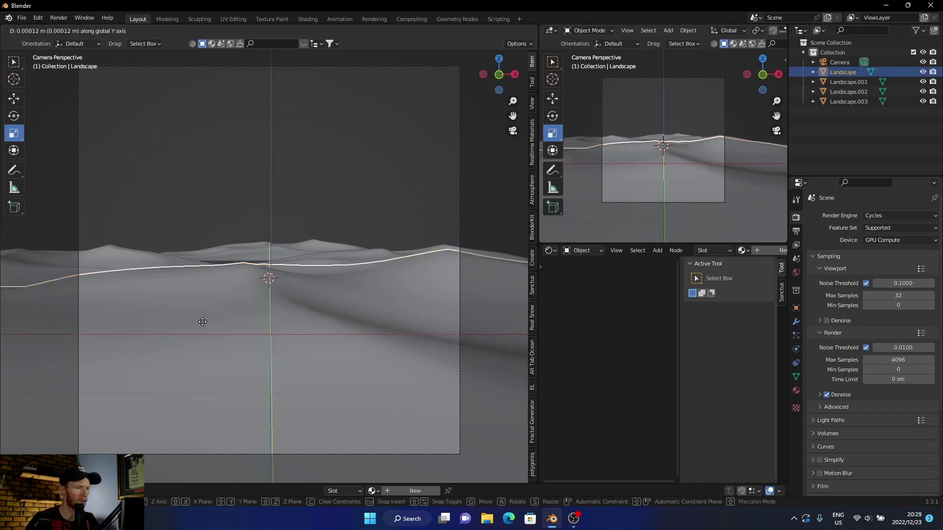
key("x")
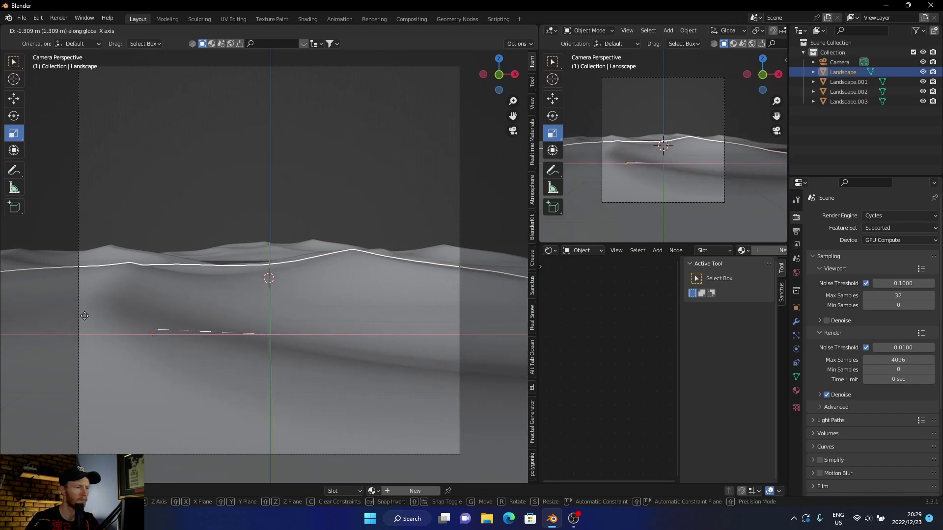
left_click(79, 296)
left_click(479, 201)
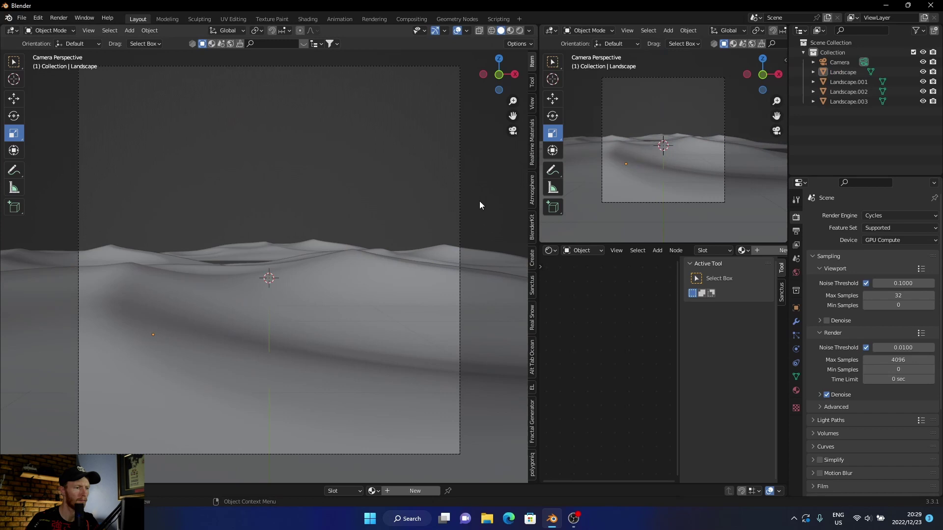
left_click(349, 277)
left_click(478, 201)
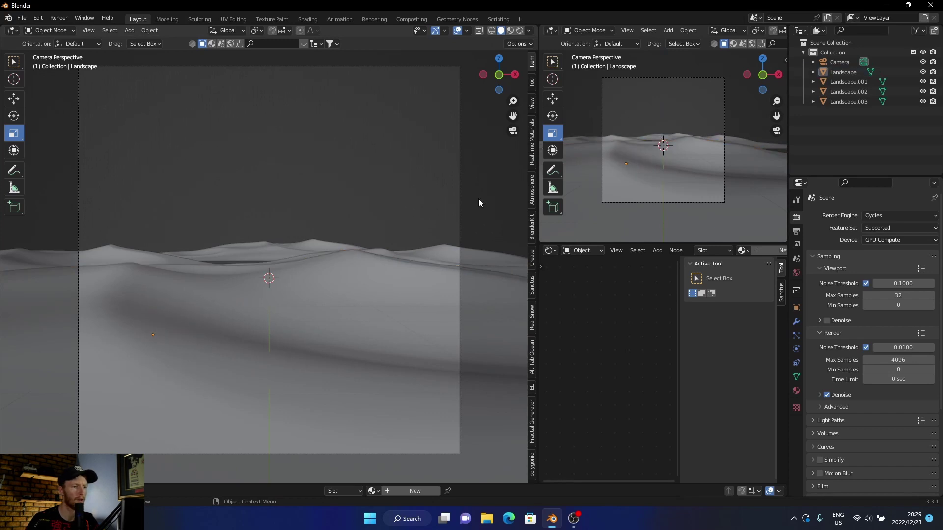
left_click(373, 288)
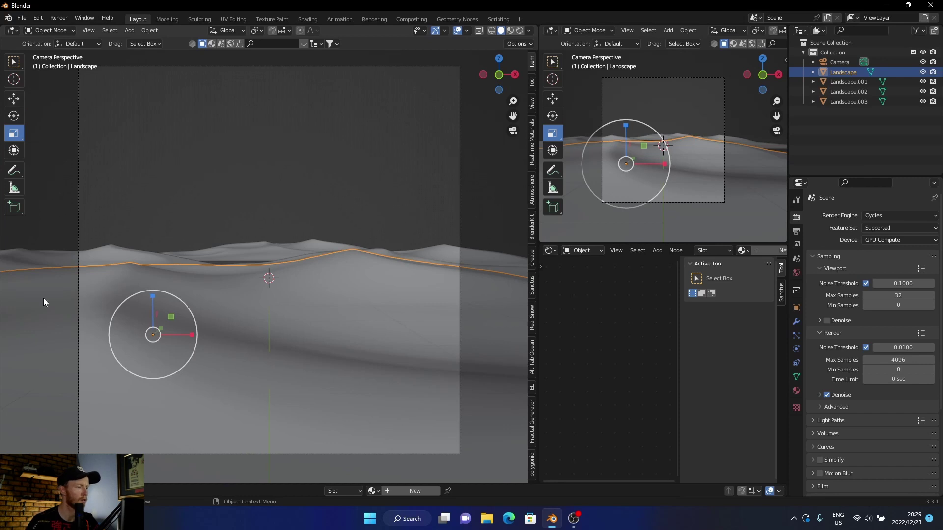
- Turn the bottom area into an Asset Browser and make it taller
left_click(13, 491)
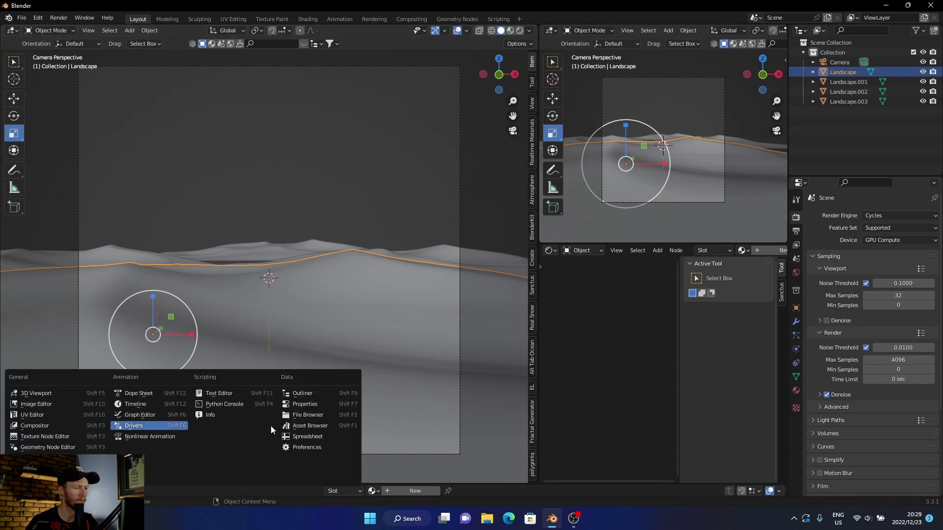
left_click(303, 426)
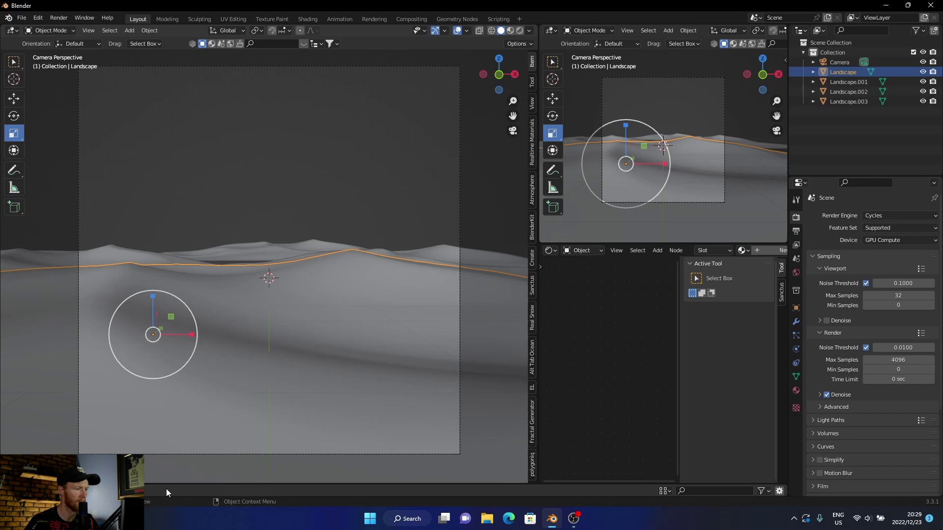
left_click_drag(73, 483, 39, 345)
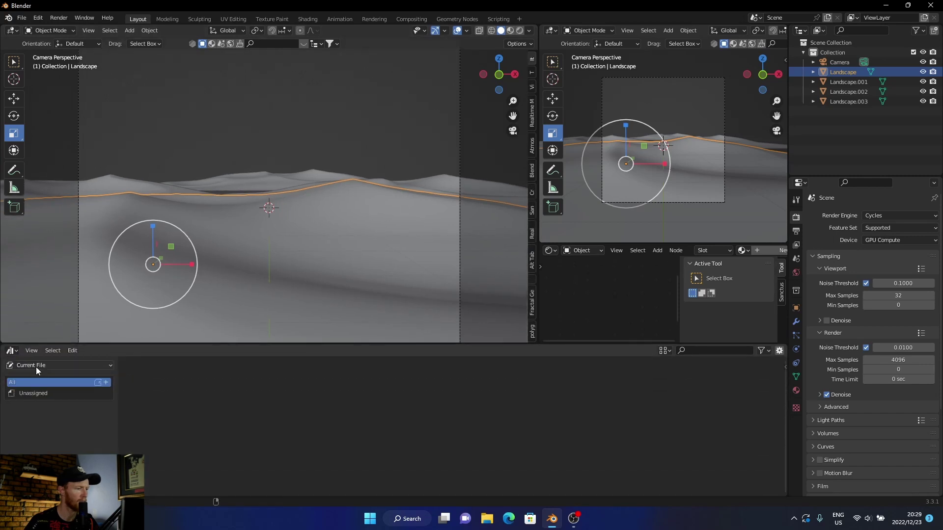
- Show the Poly Haven library's Textures catalog, scrolled down to the snow and sandstone materials
left_click(37, 366)
left_click(33, 416)
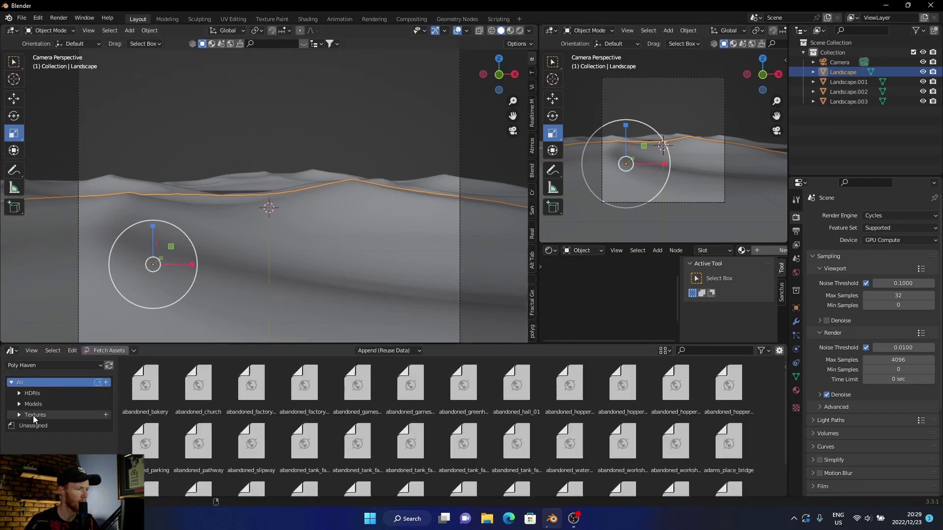
left_click(36, 415)
scroll(242, 400, "down", 5)
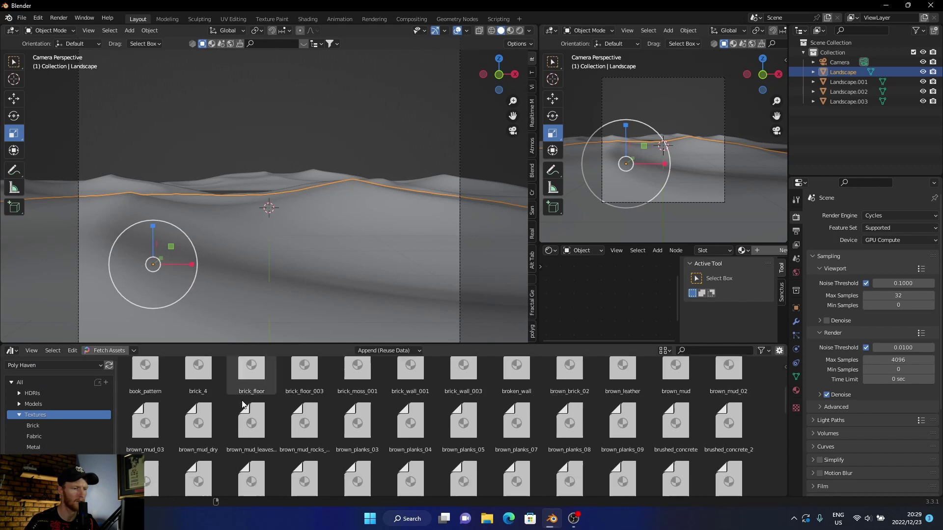
scroll(241, 400, "down", 10)
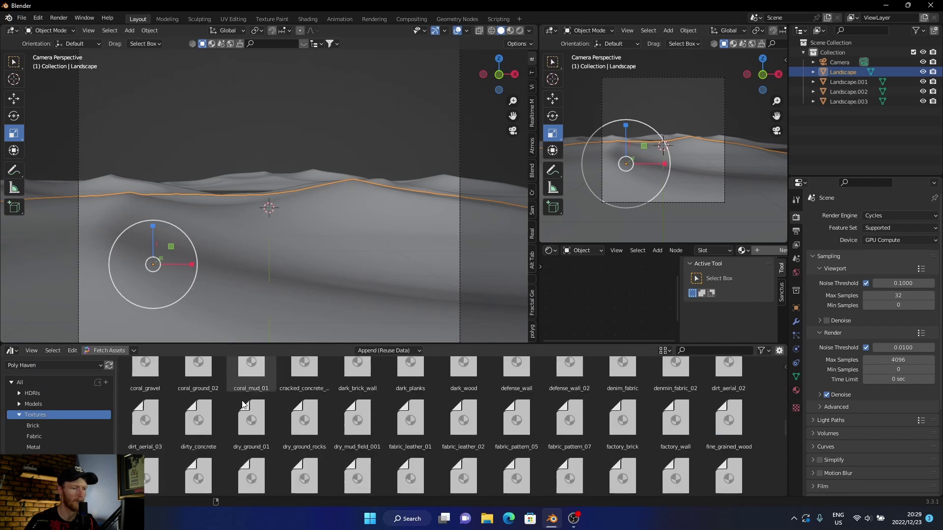
scroll(241, 400, "down", 5)
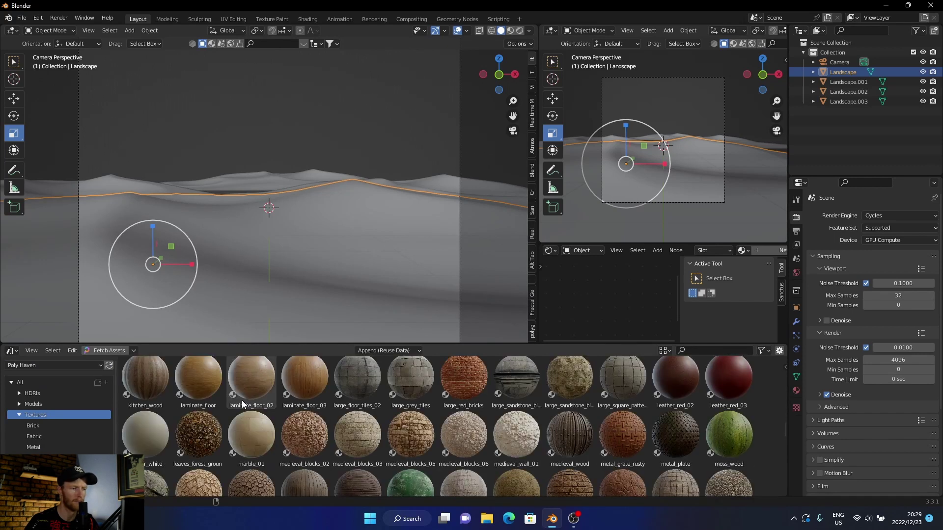
scroll(243, 403, "down", 10)
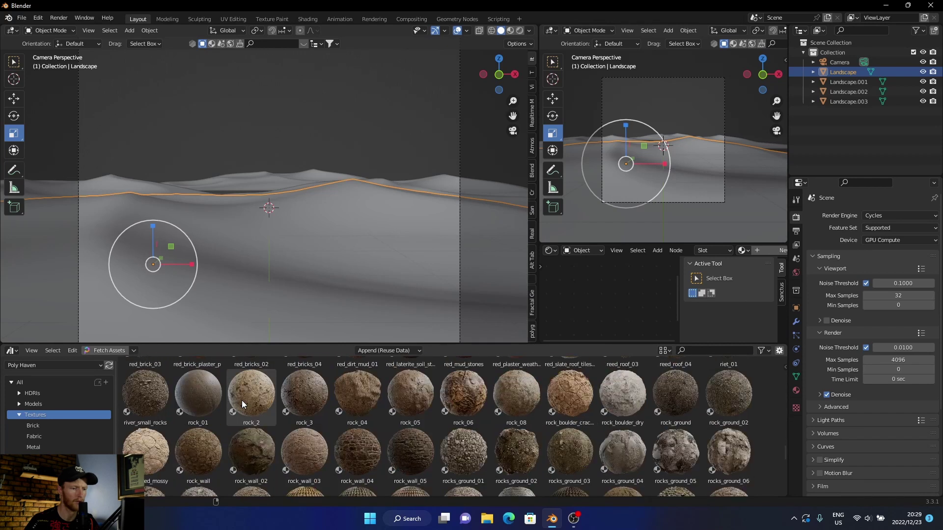
scroll(241, 403, "down", 3)
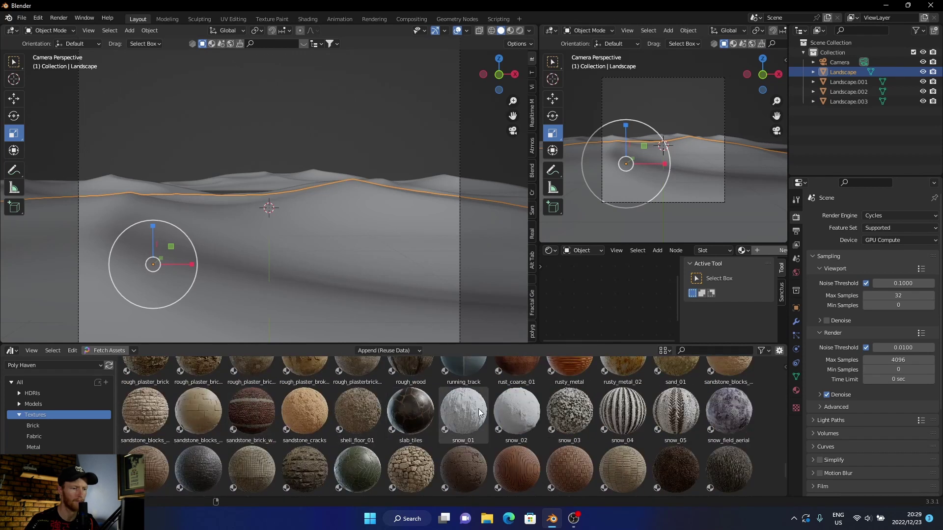
- Apply the snow_02 material to Landscape, Landscape.001, Landscape.003 and another tile
left_click(519, 416)
left_click_drag(519, 416, 317, 265)
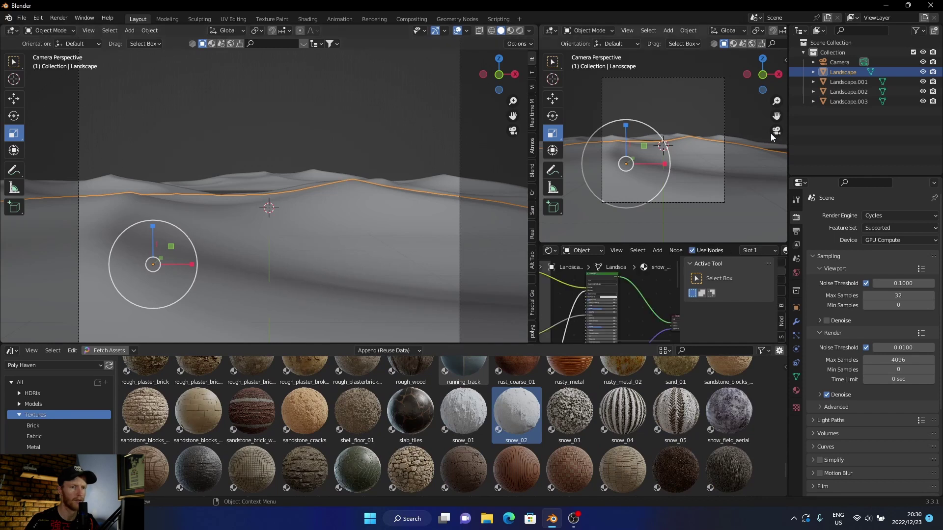
left_click(843, 85)
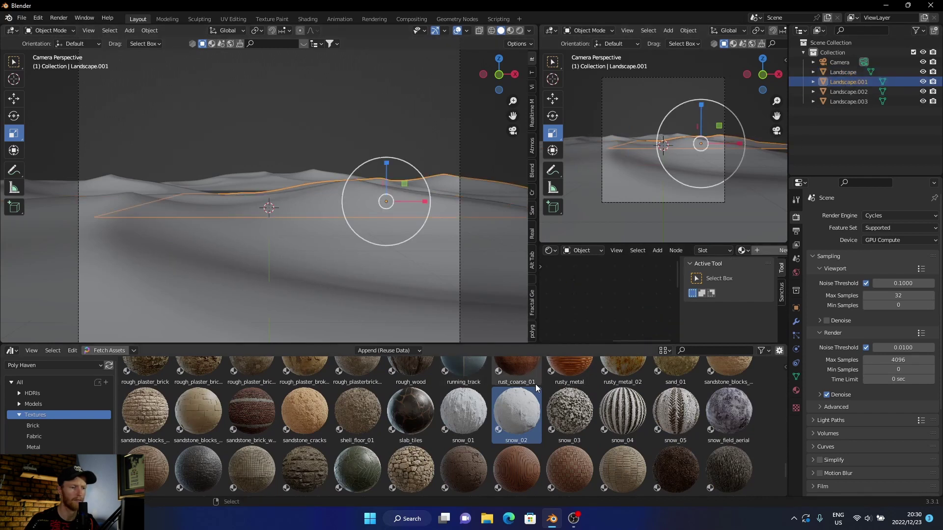
left_click_drag(514, 411, 446, 173)
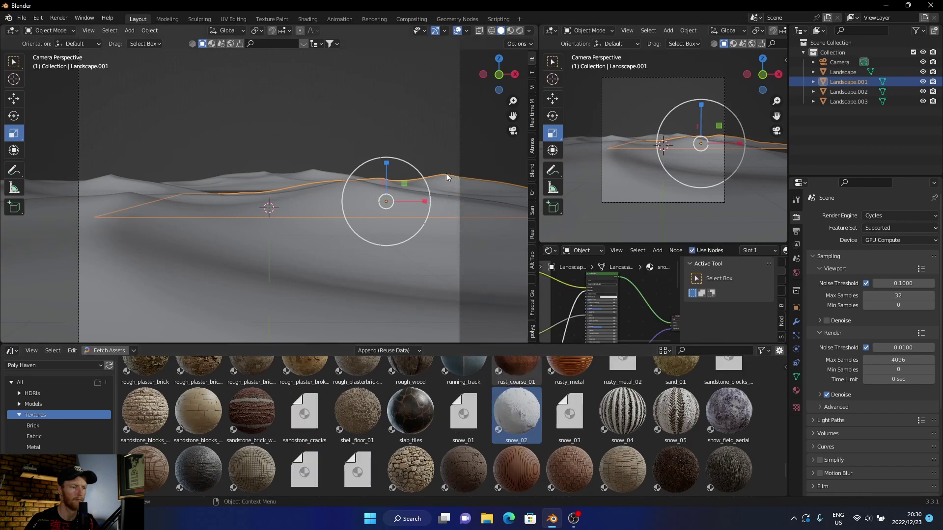
left_click(281, 177)
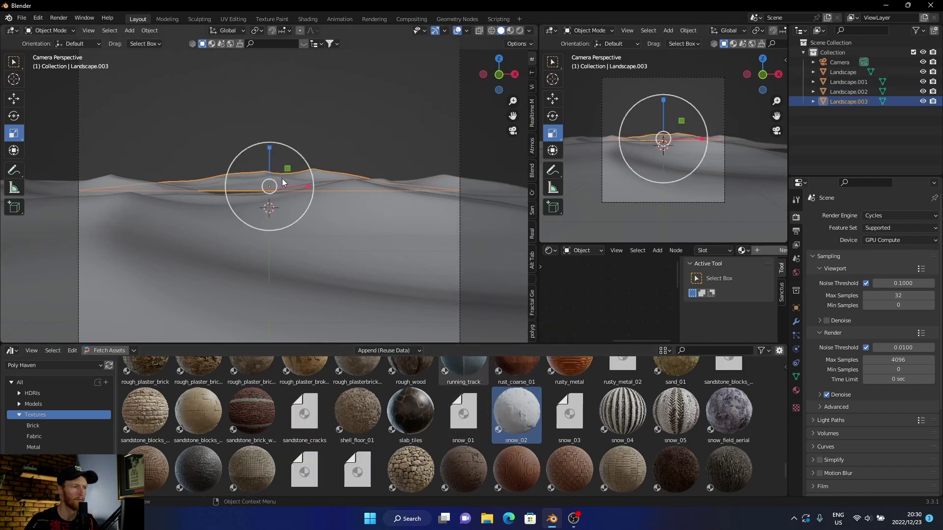
left_click_drag(516, 417, 248, 173)
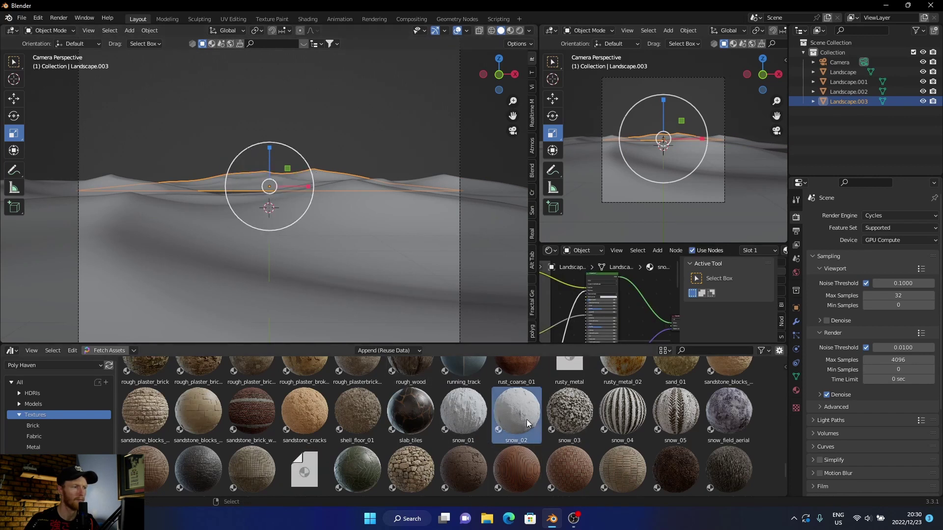
left_click_drag(531, 424, 100, 178)
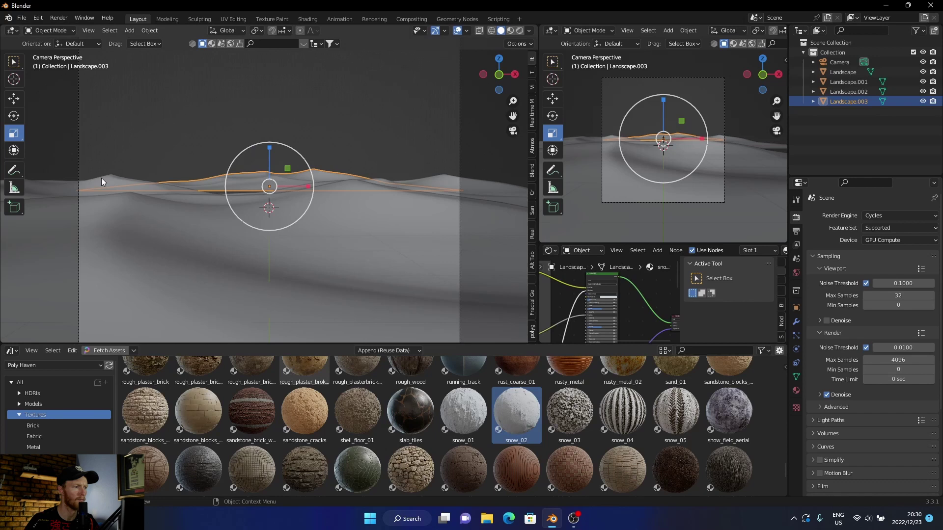
- Give Landscape.002 a new material slot and apply snow_02 to it
left_click(103, 183)
left_click(478, 146)
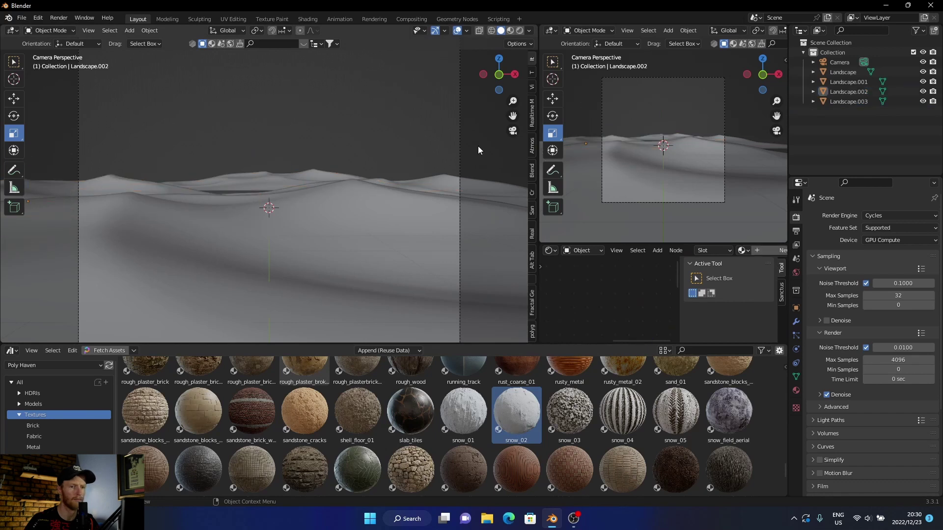
left_click(102, 191)
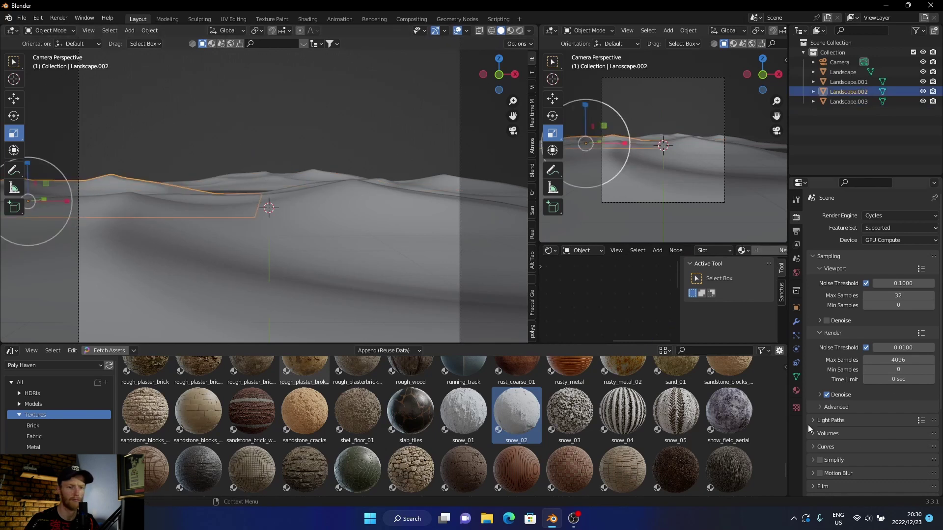
left_click(796, 391)
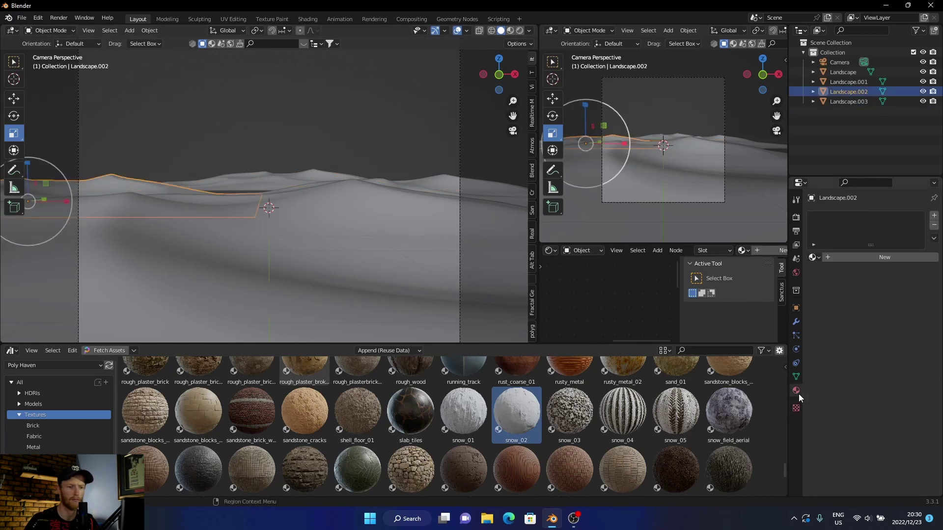
left_click(855, 258)
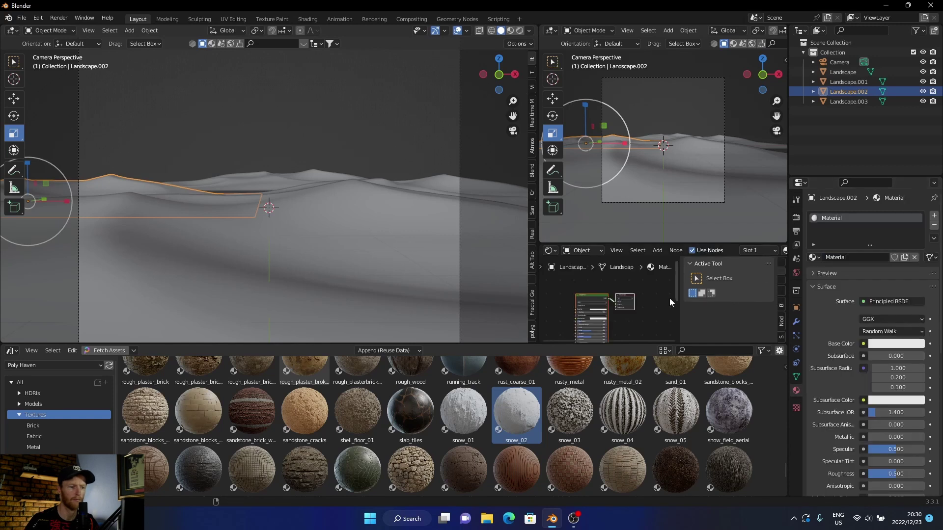
left_click_drag(502, 407, 125, 179)
- Check each tile's material, then enlarge the 3D view by collapsing the asset browser
left_click(277, 184)
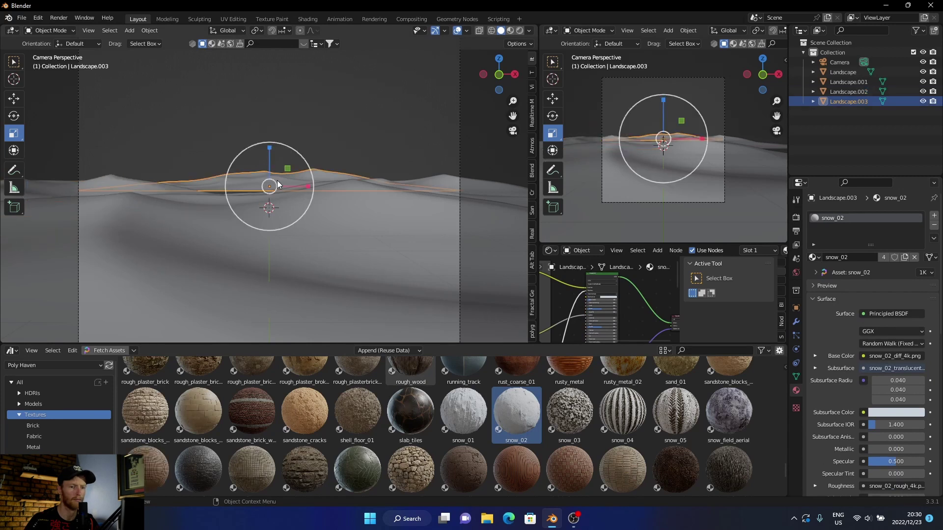
left_click(440, 184)
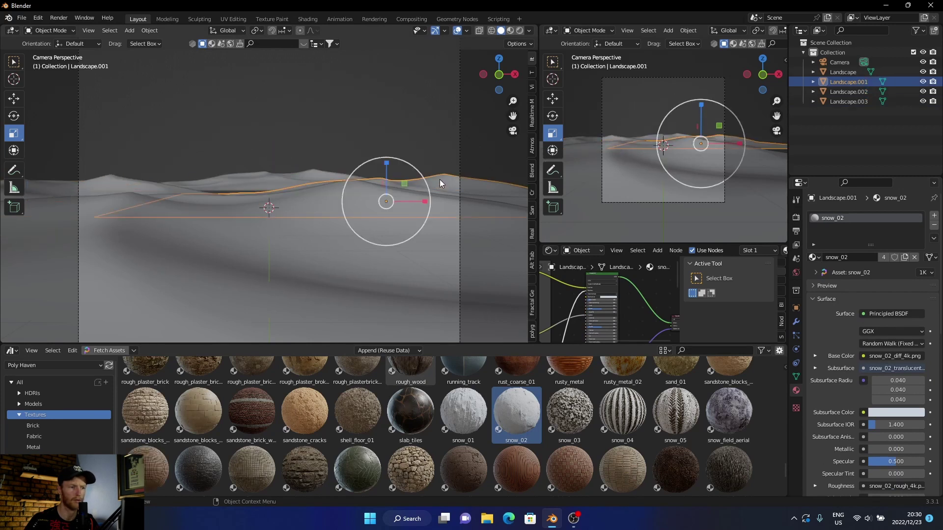
left_click(437, 257)
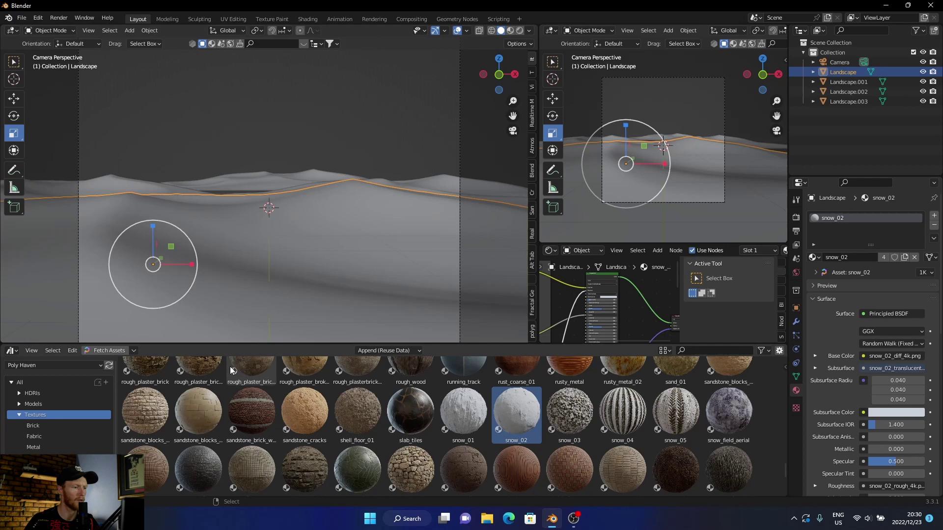
left_click_drag(239, 342, 240, 484)
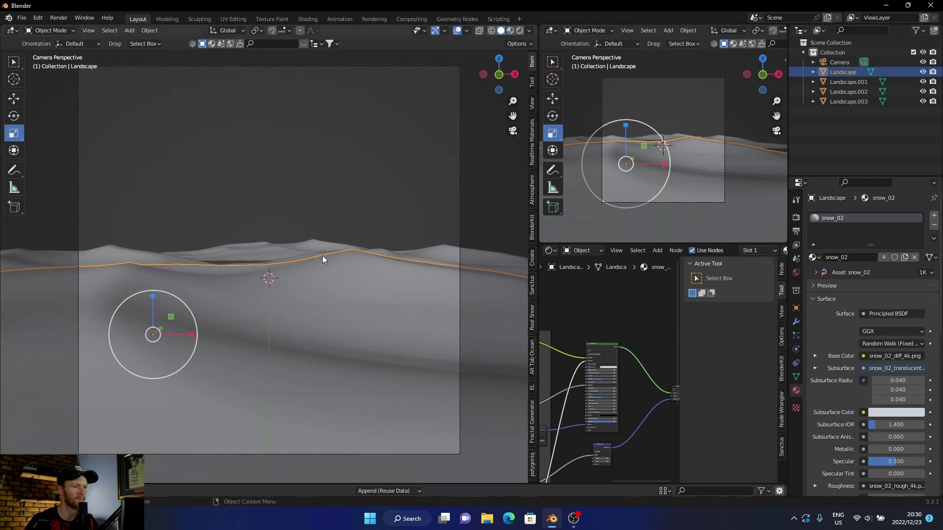
- Switch the viewport to Rendered shading and open the sidebar showing transform values
left_click(485, 149)
left_click(518, 30)
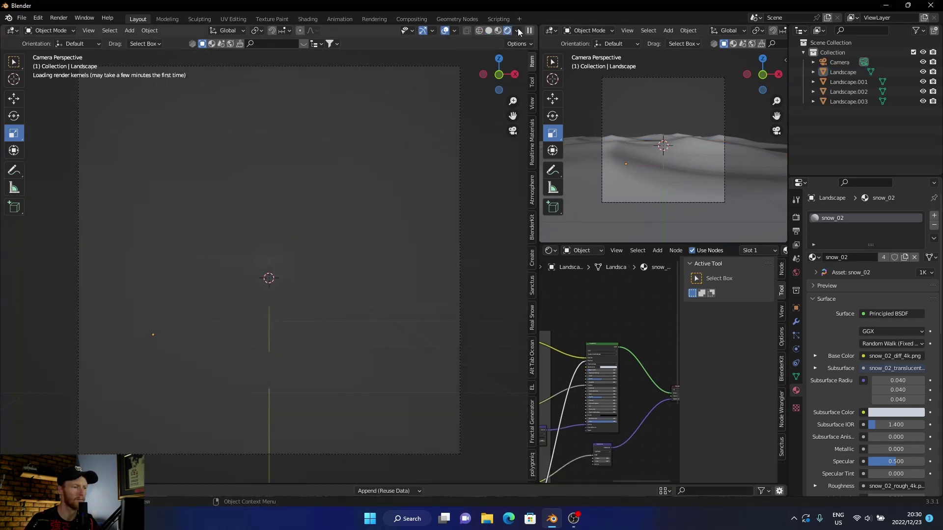
left_click(338, 274)
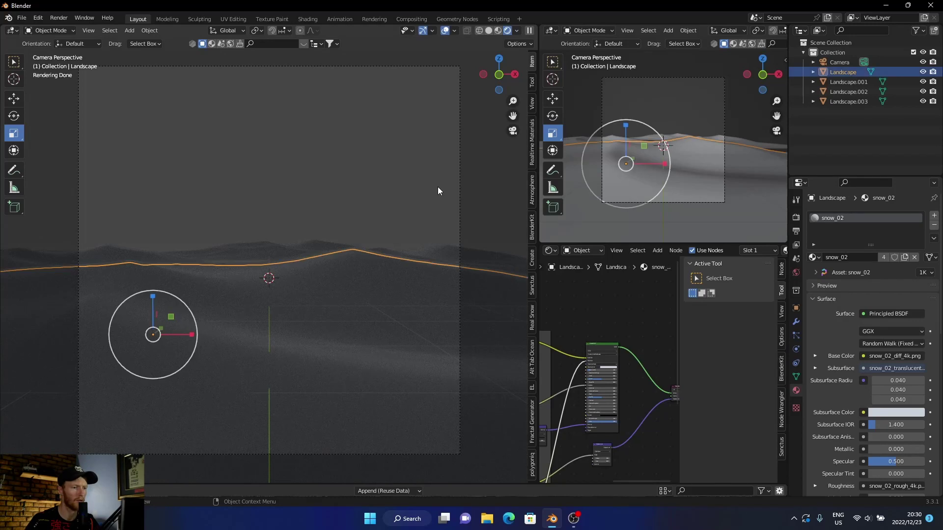
left_click(492, 180)
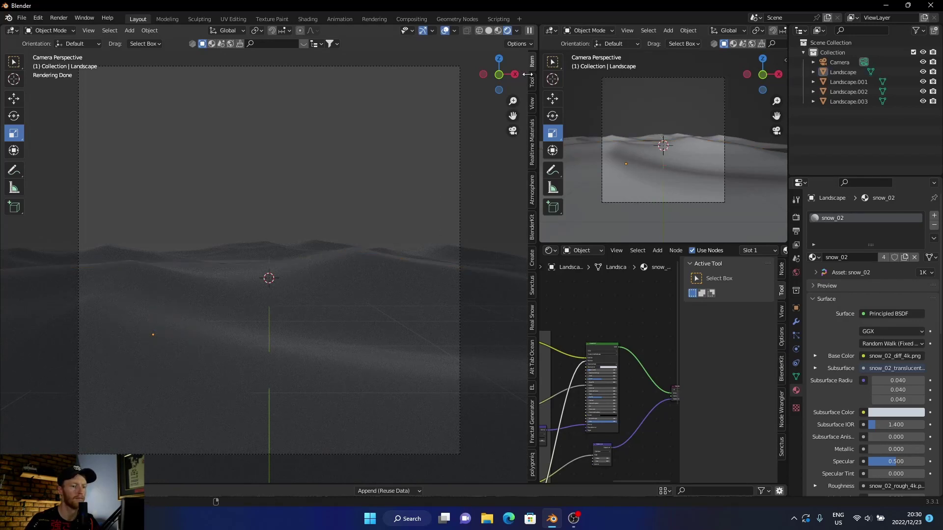
left_click_drag(527, 74, 434, 75)
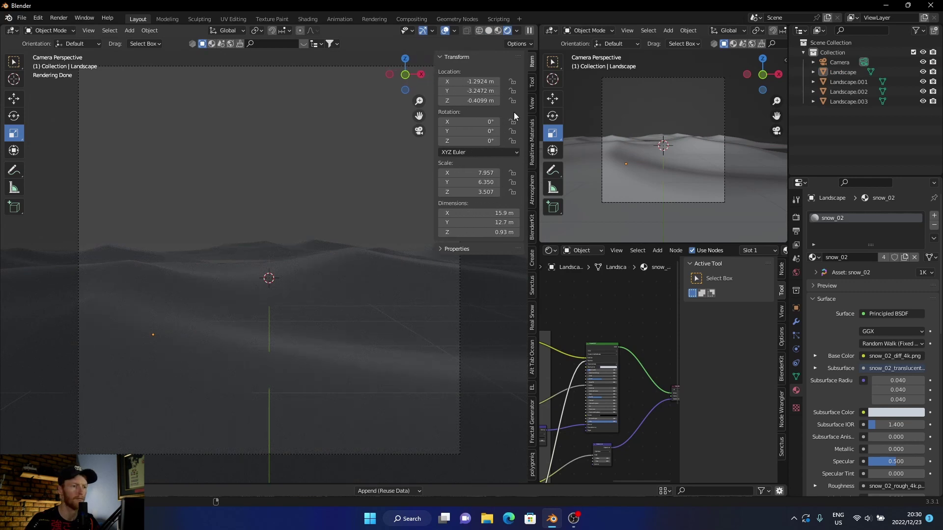
- Enable Physical Atmosphere with a Starlight Sun, hide viewport overlays, and select Landscape
left_click(531, 197)
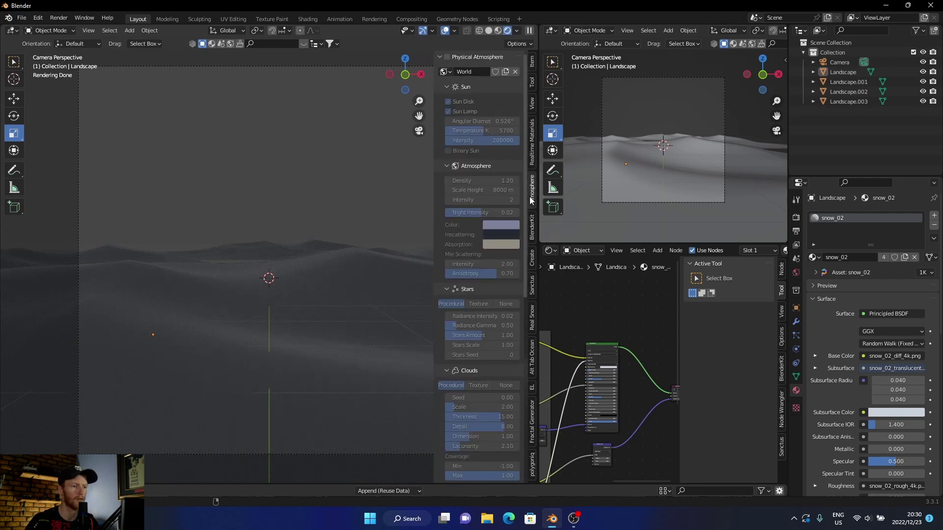
left_click(446, 59)
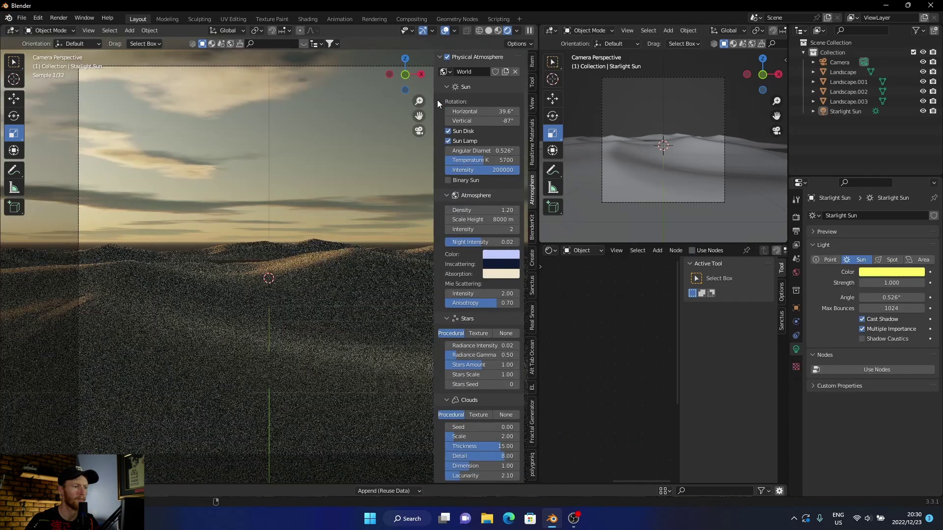
left_click_drag(434, 136, 491, 138)
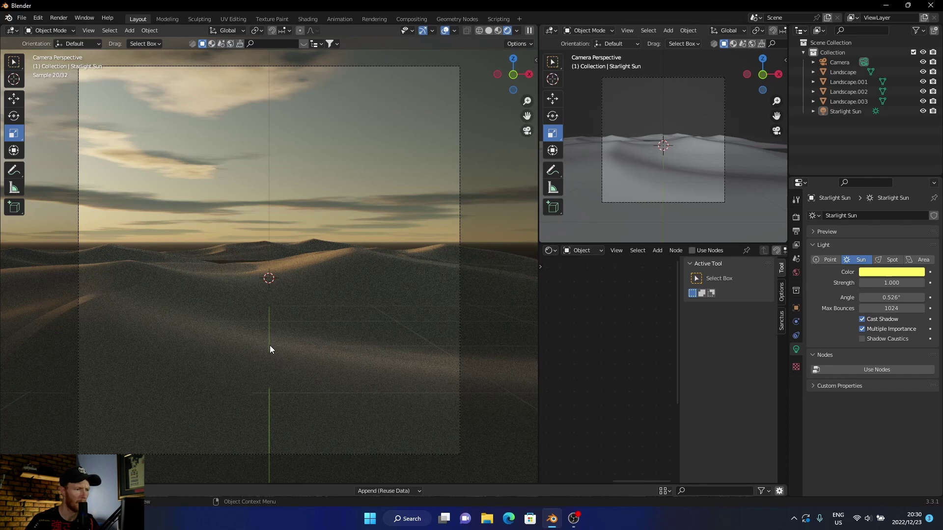
left_click(445, 33)
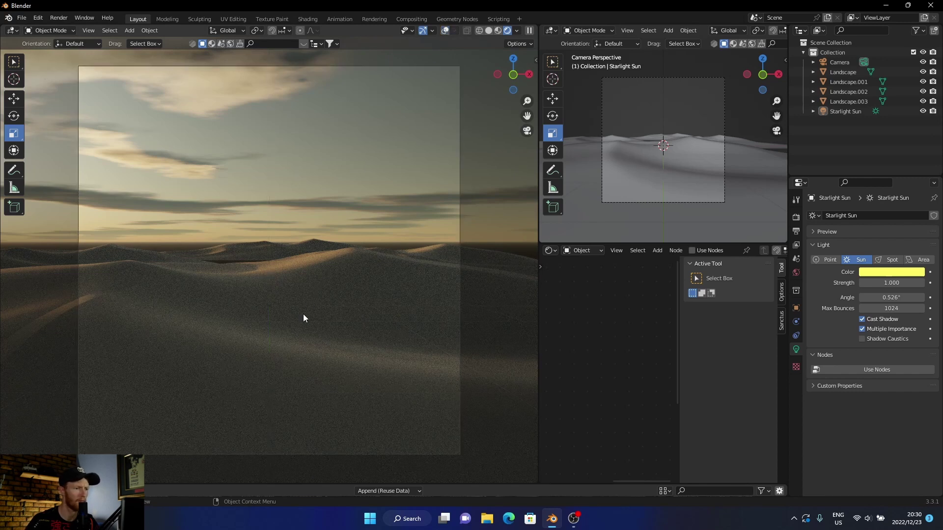
left_click(341, 287)
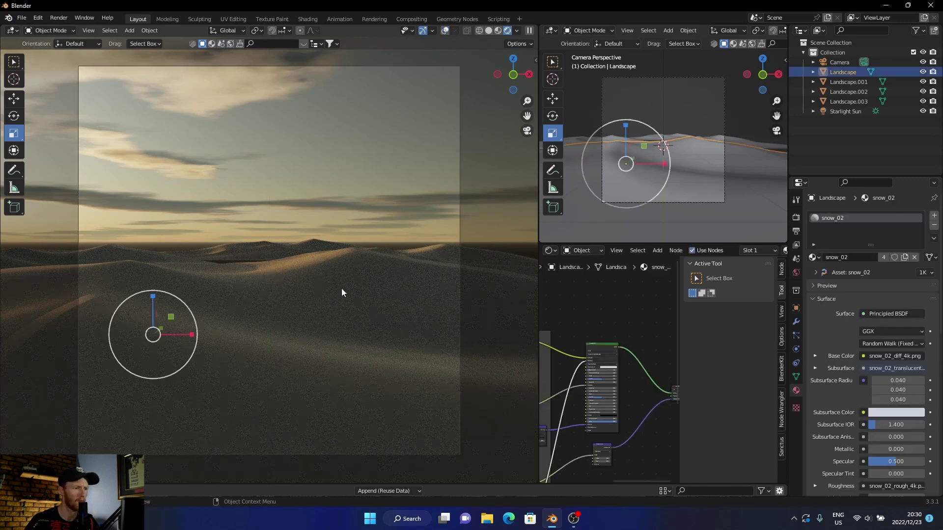
- Set snow_02's Subsurface Color to warm peach (HSV 0.067, 0.571, 0.700)
left_click(898, 414)
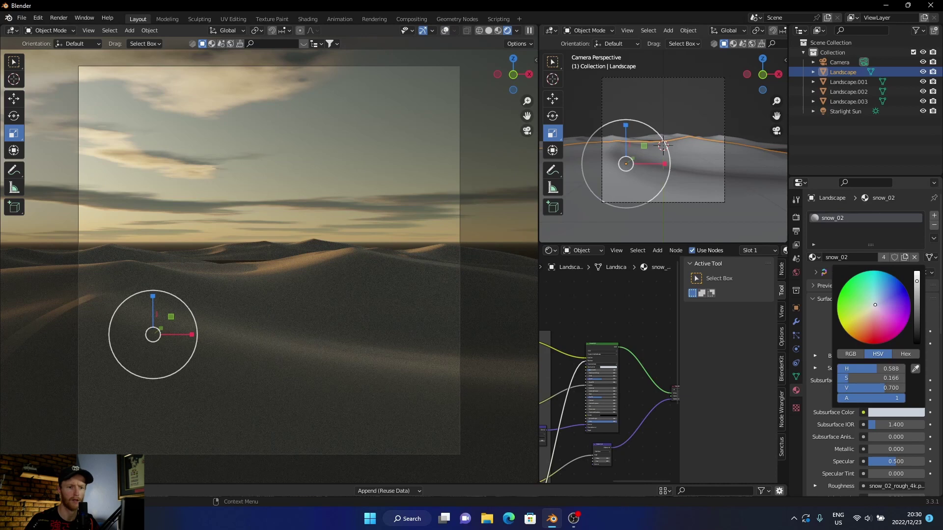
left_click_drag(876, 305, 868, 318)
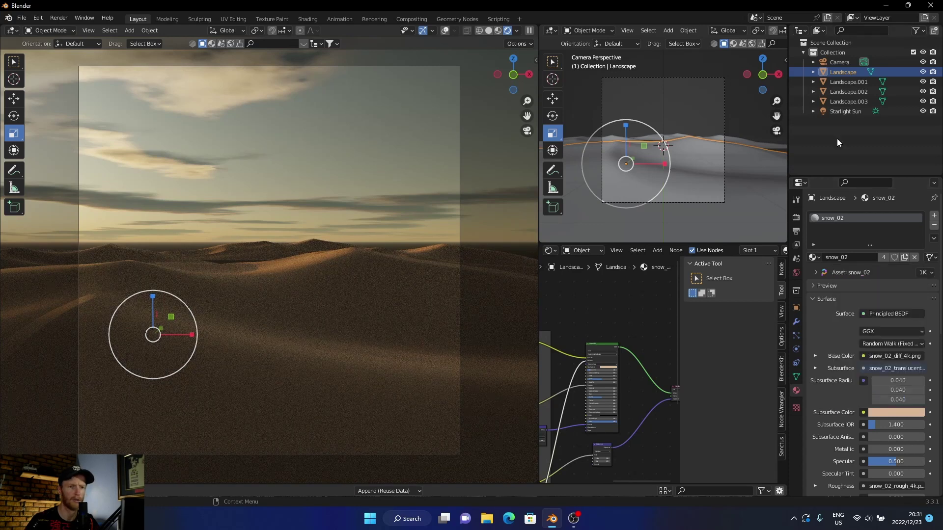
left_click(839, 92)
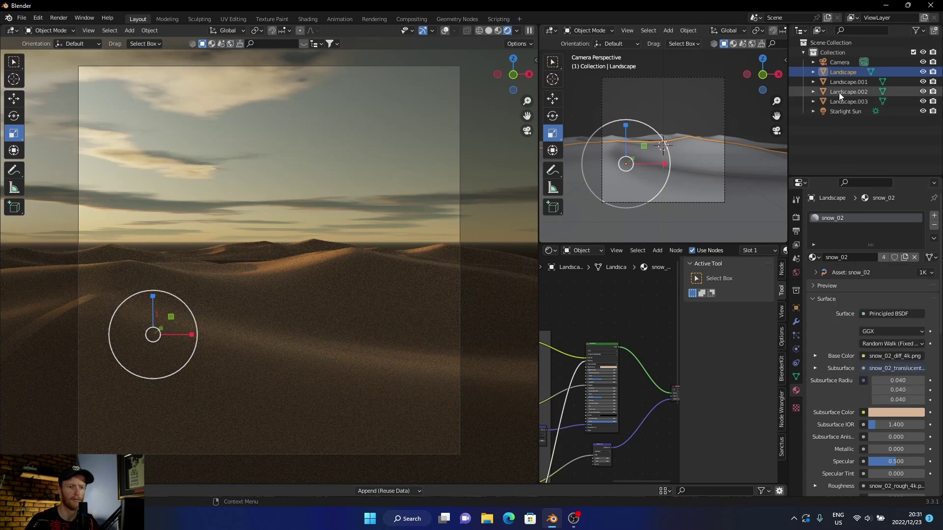
left_click(492, 149)
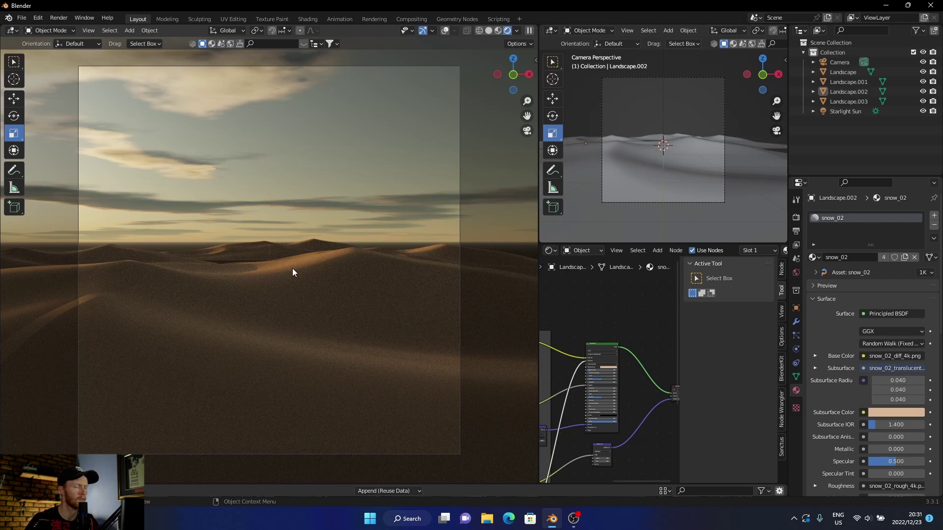
left_click(274, 168)
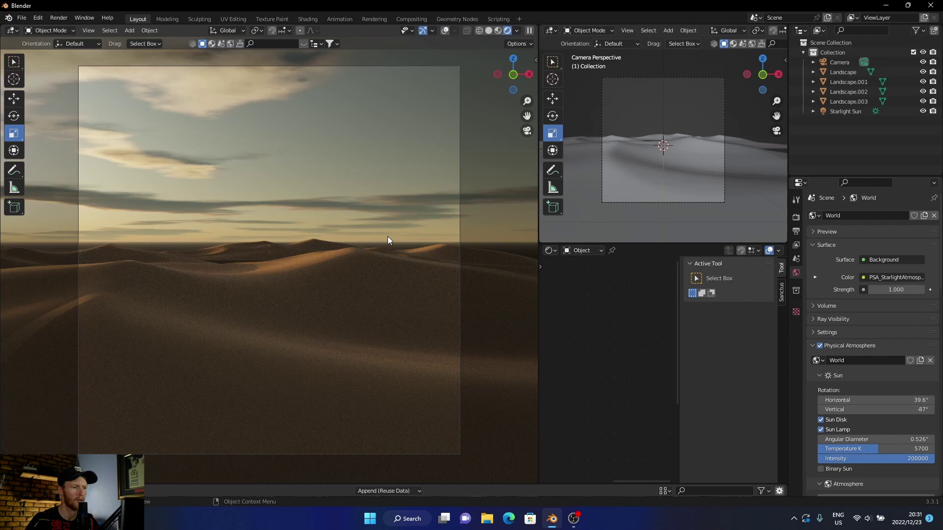
- In top view, duplicate Landscape.001 and Landscape.002 and move the copies 22.802 m along Y
left_click(488, 31)
left_click(513, 60)
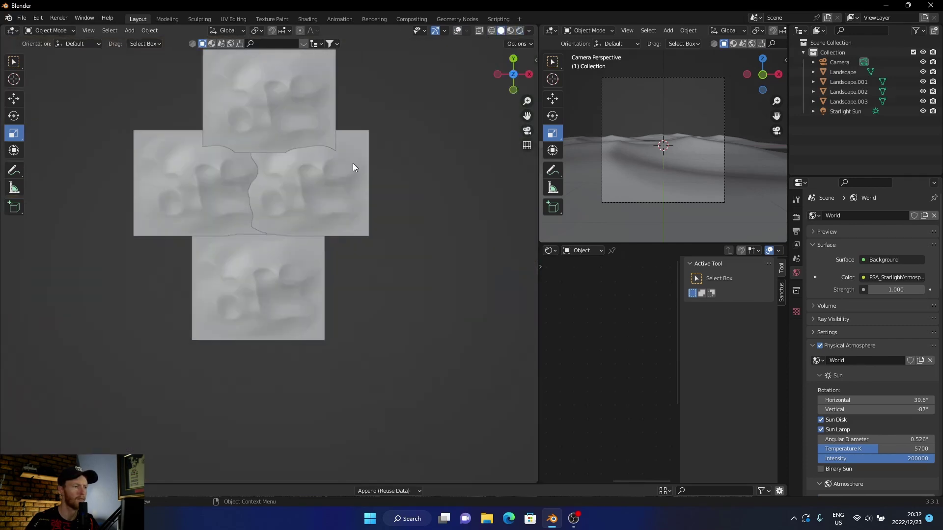
scroll(269, 177, "down", 4)
left_click(456, 31)
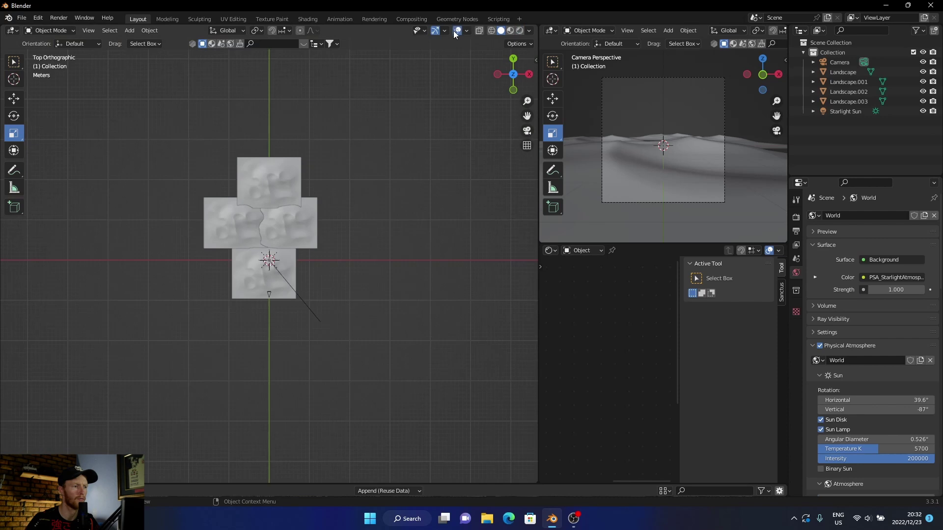
left_click(231, 223)
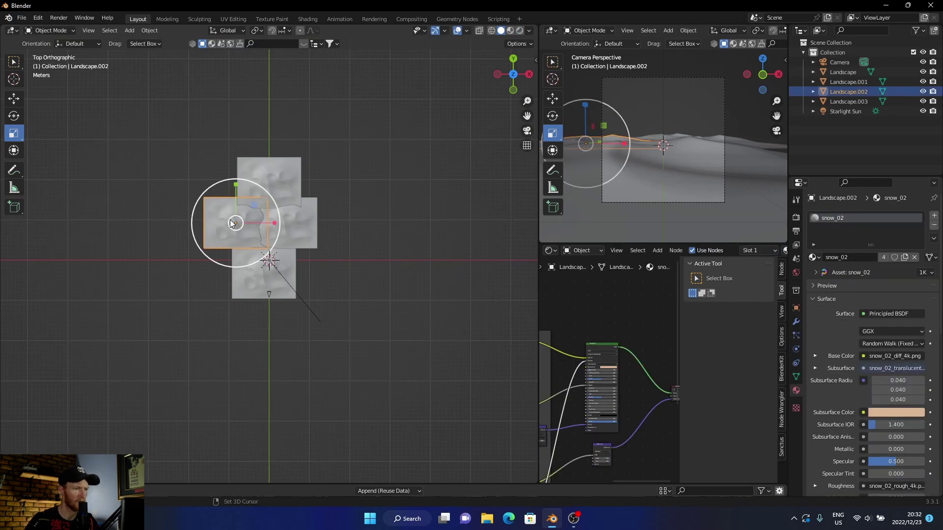
left_click(310, 220, "shift")
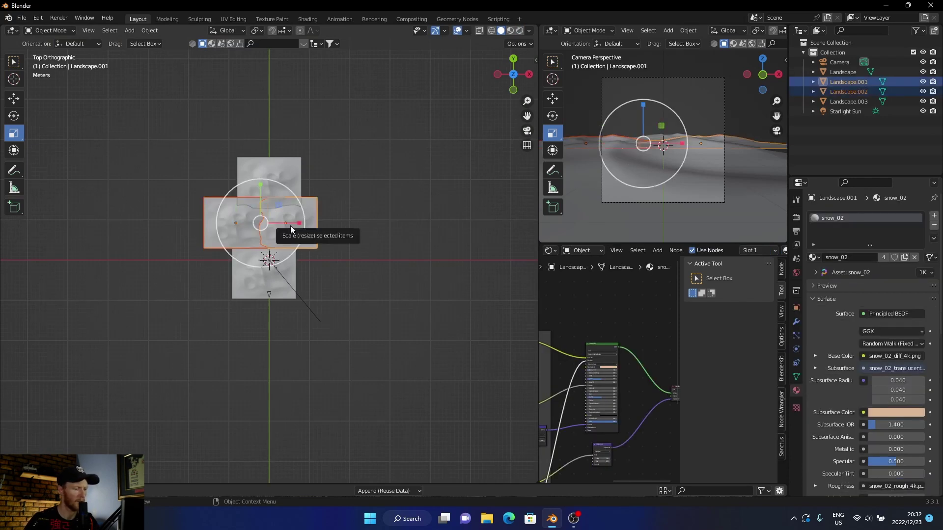
key("shift+d")
key("y")
left_click(294, 137)
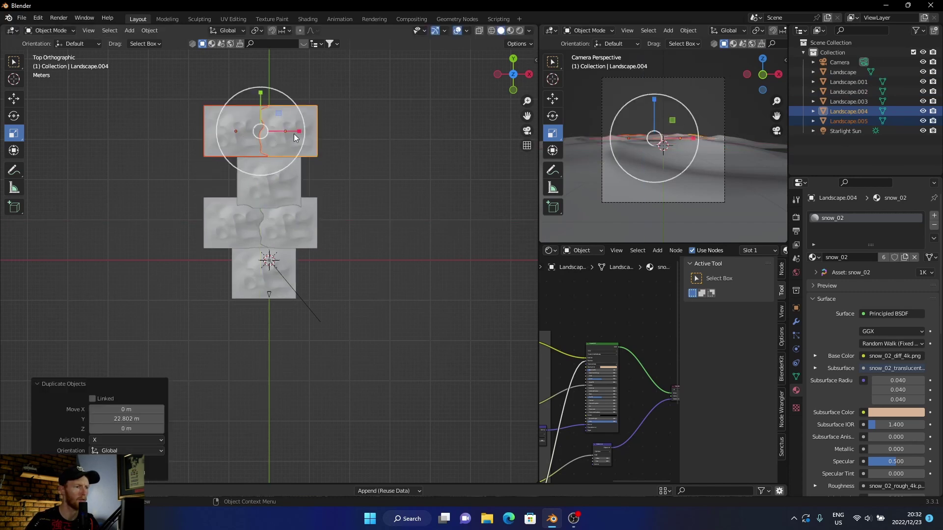
- Return to the camera view and preview the extended dunes in Rendered shading
left_click(409, 160)
left_click(527, 130)
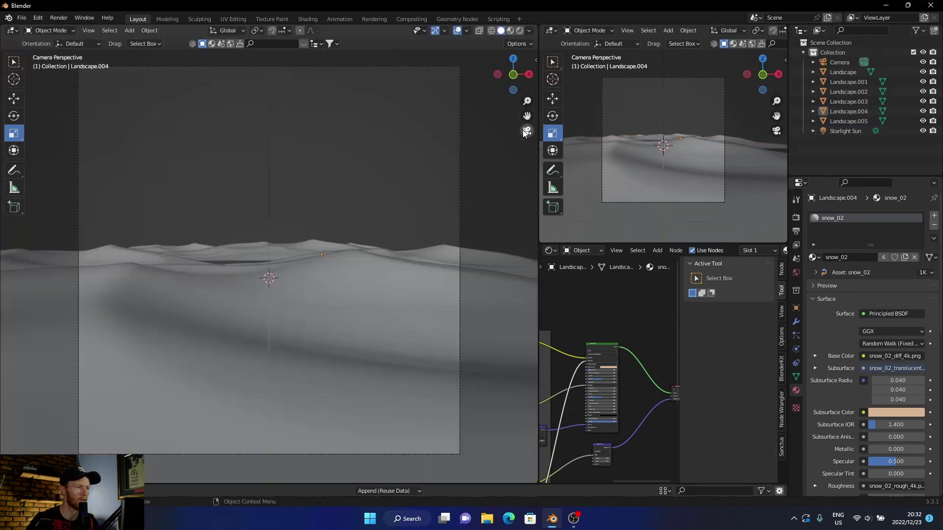
left_click(464, 179)
key("alt+a")
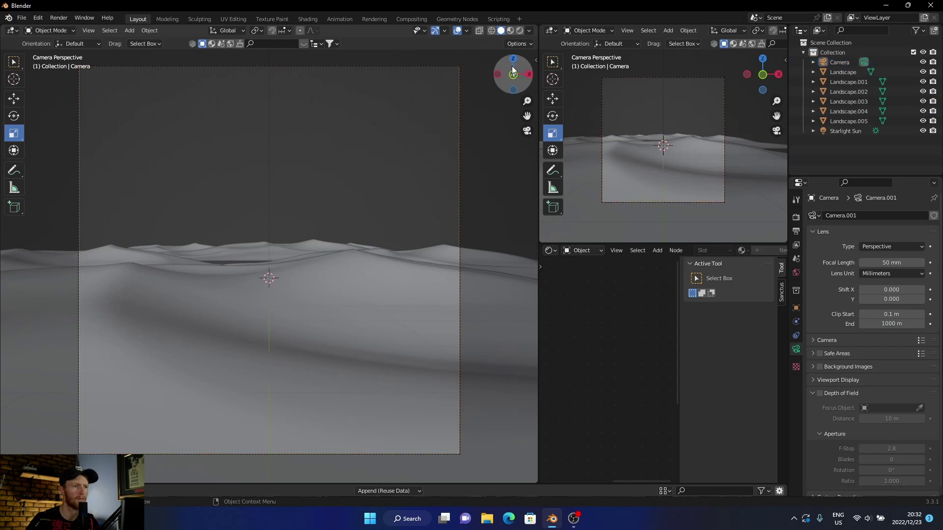
left_click(519, 30)
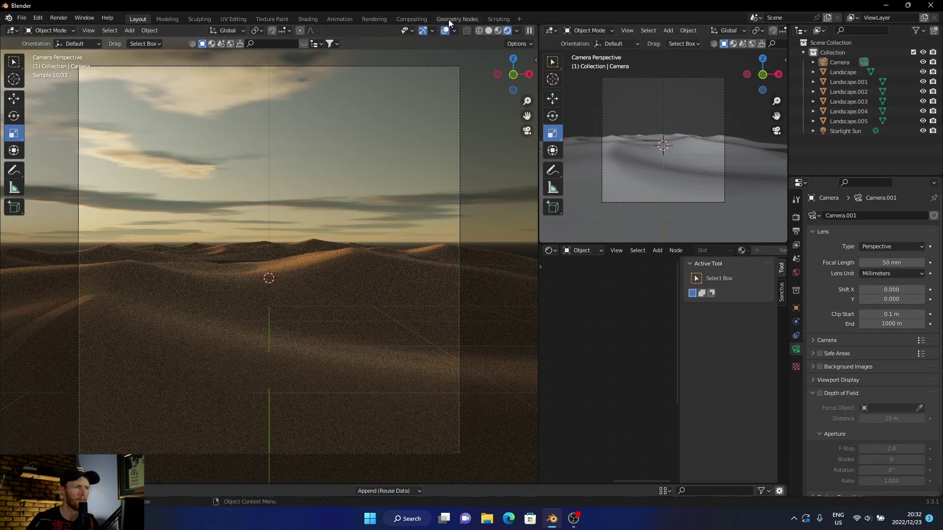
- Hide overlays, look through the selected Camera with Numpad 0, and switch to Solid shading
left_click(442, 31)
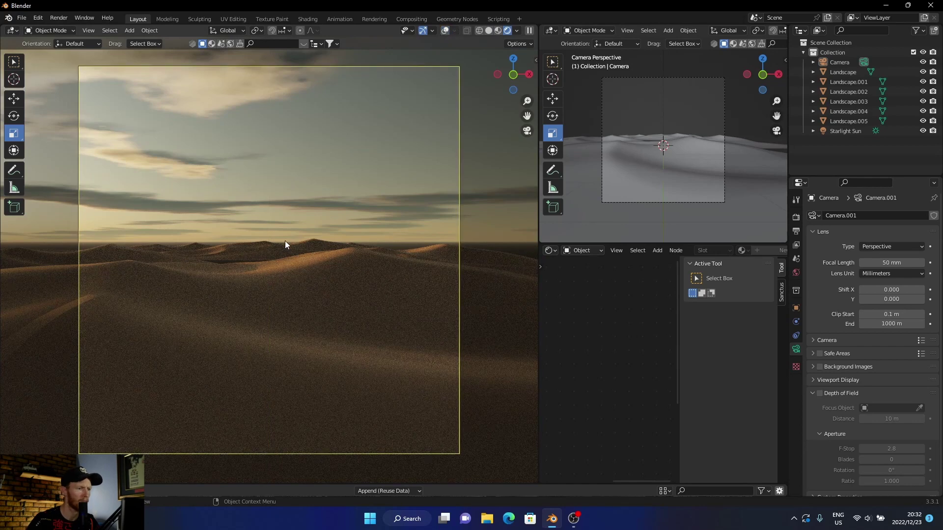
scroll(285, 239, "up", 3)
scroll(287, 240, "down", 2)
scroll(287, 240, "up", 2)
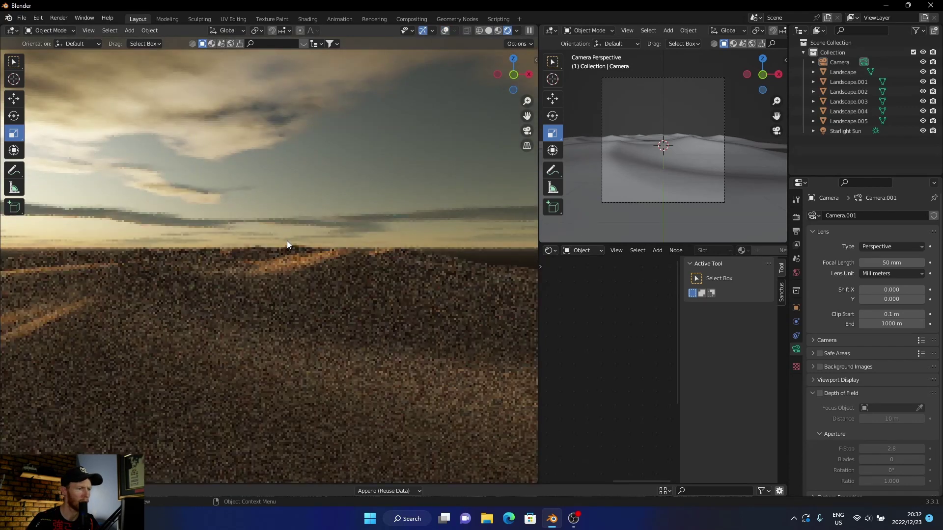
scroll(284, 244, "up", 1)
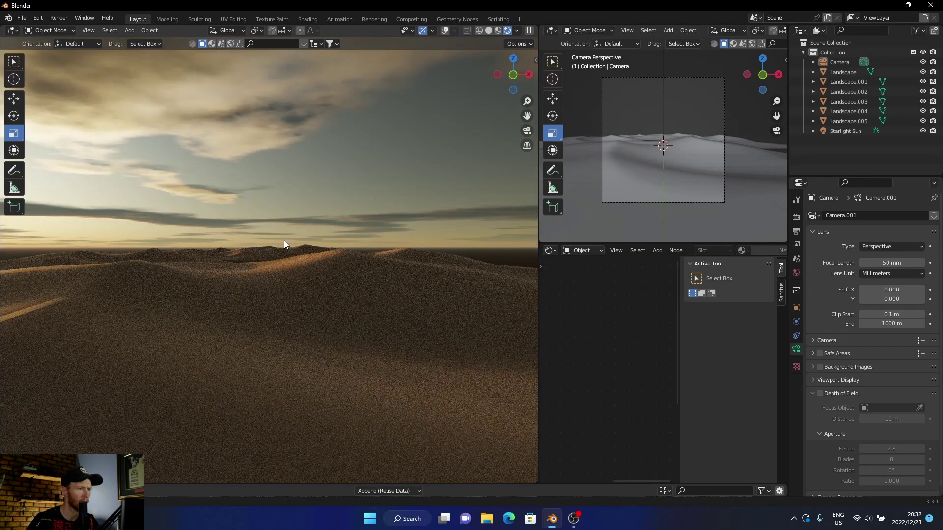
scroll(286, 244, "up", 1)
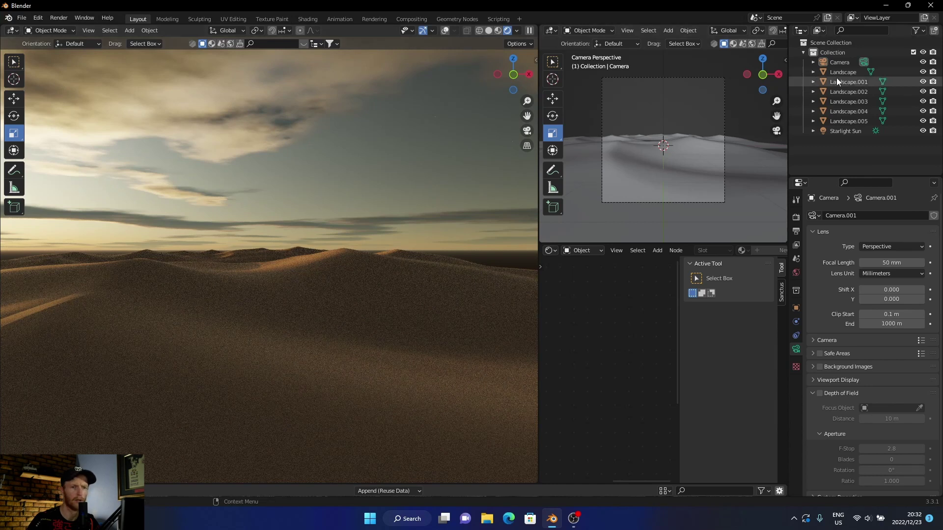
left_click(838, 63)
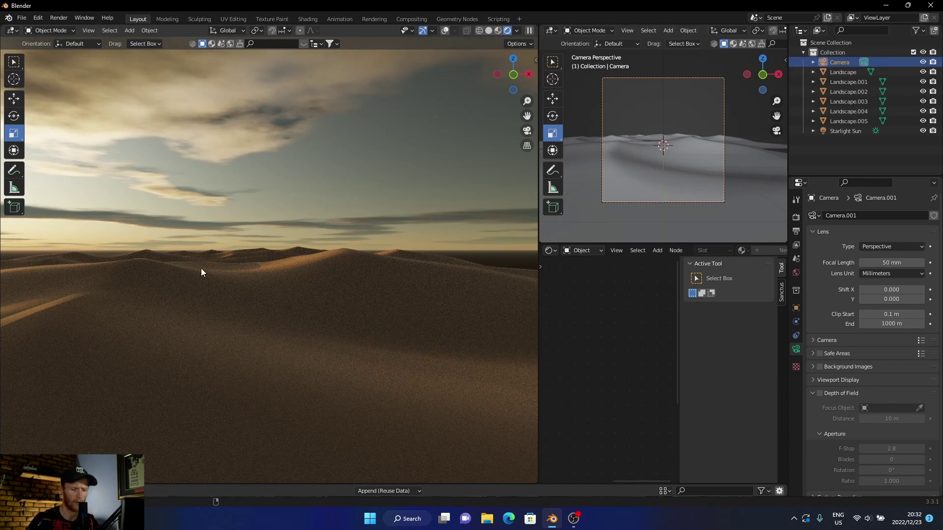
key("KP_0")
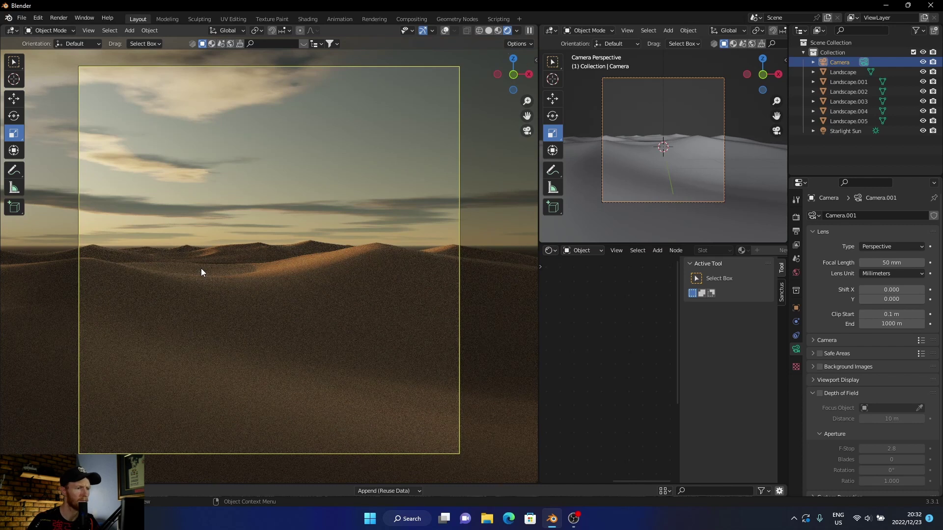
left_click(489, 32)
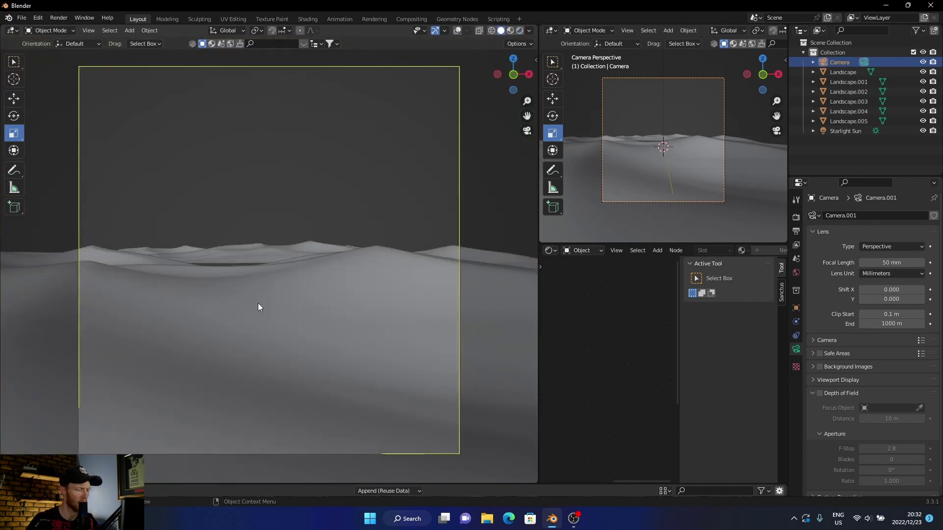
- Add a mesh Plane and stretch it along Y into a long strip in top view
key("shift+a")
mouse_move(258, 182)
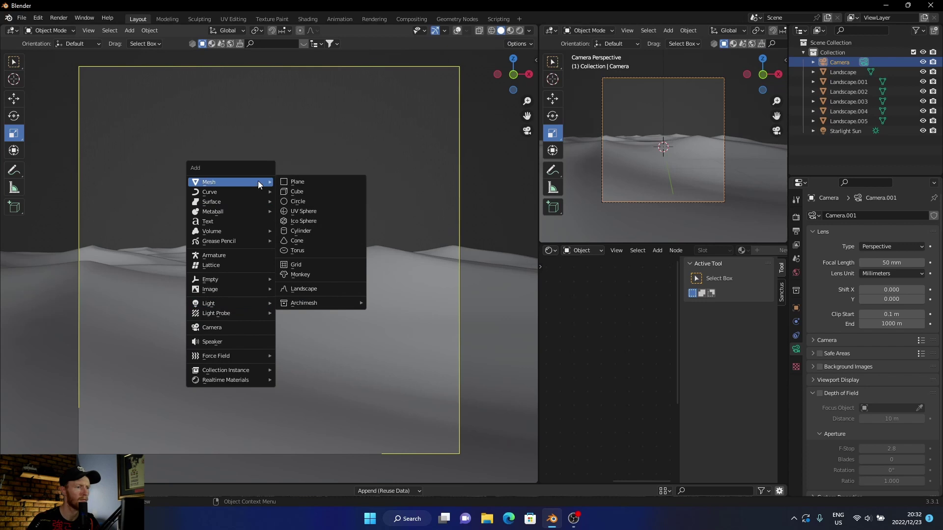
left_click(302, 182)
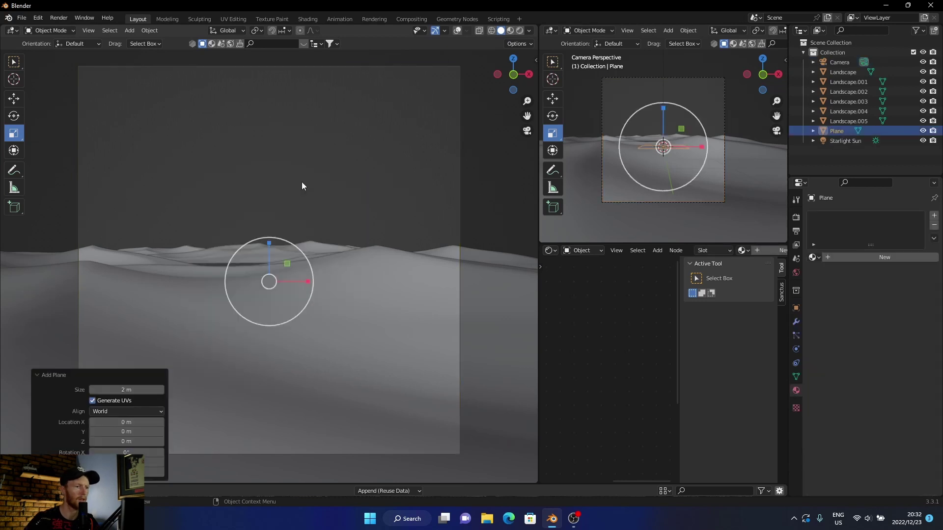
left_click(528, 74)
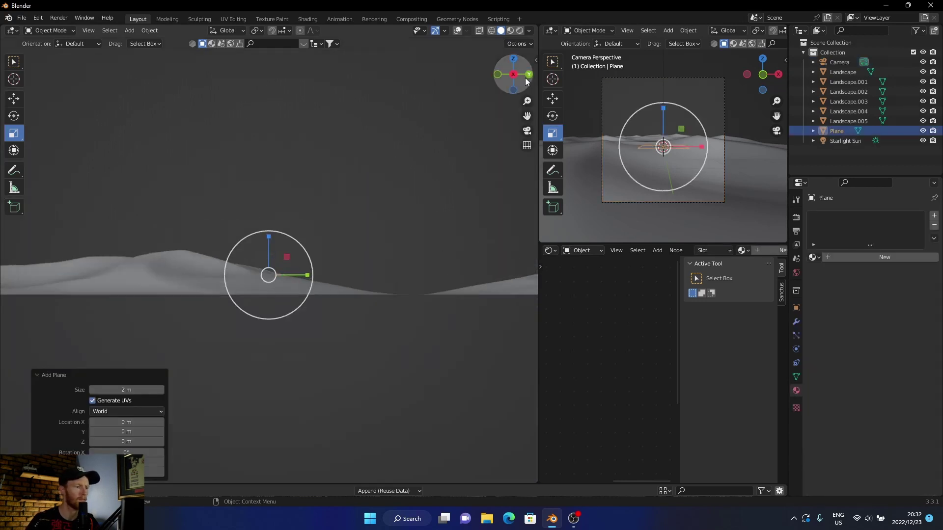
left_click(456, 31)
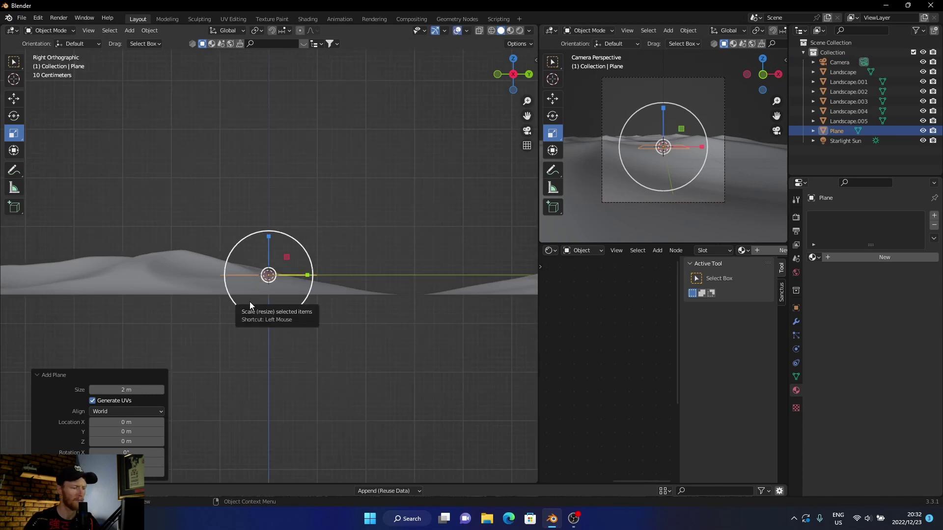
left_click_drag(512, 74, 511, 60)
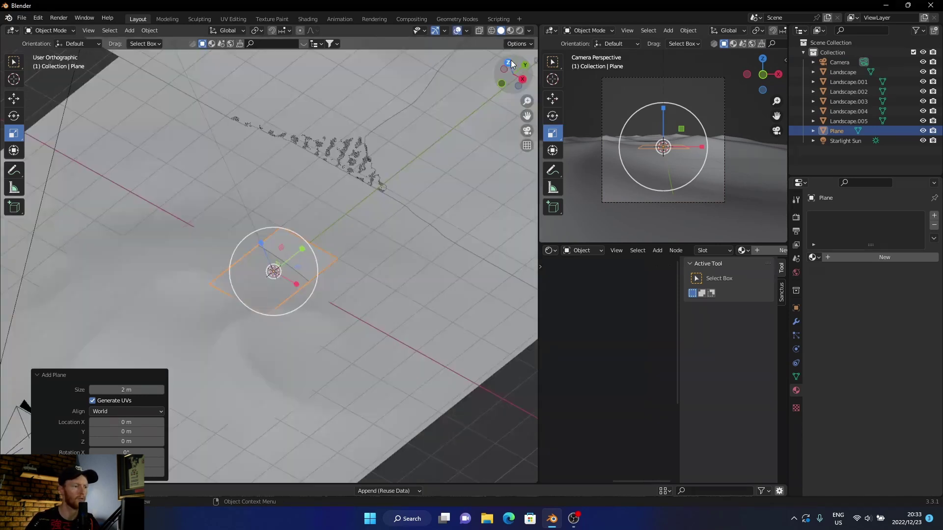
left_click(508, 62)
scroll(298, 278, "down", 8)
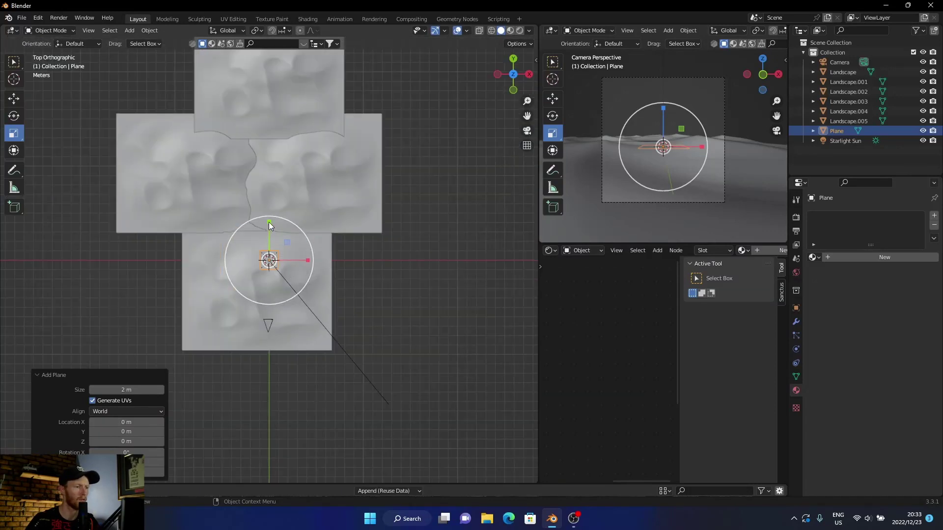
left_click_drag(269, 222, 330, 259)
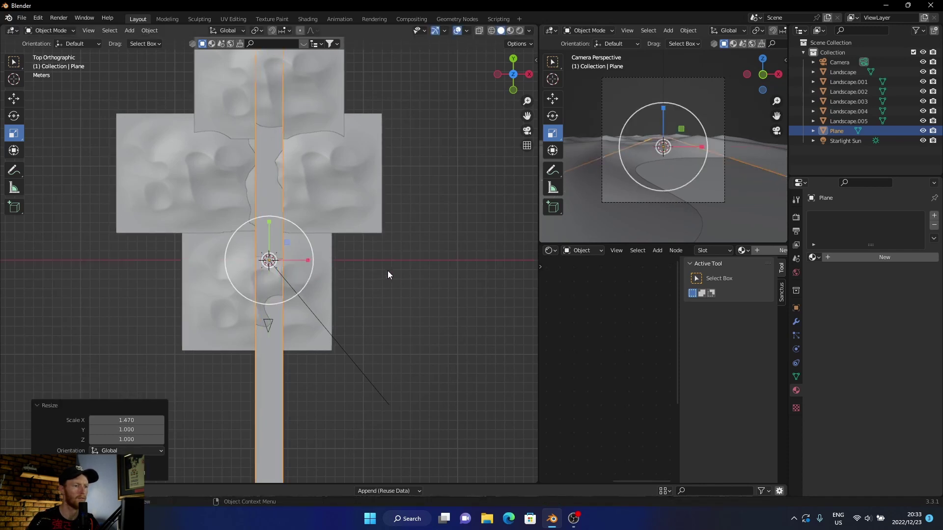
left_click(426, 253)
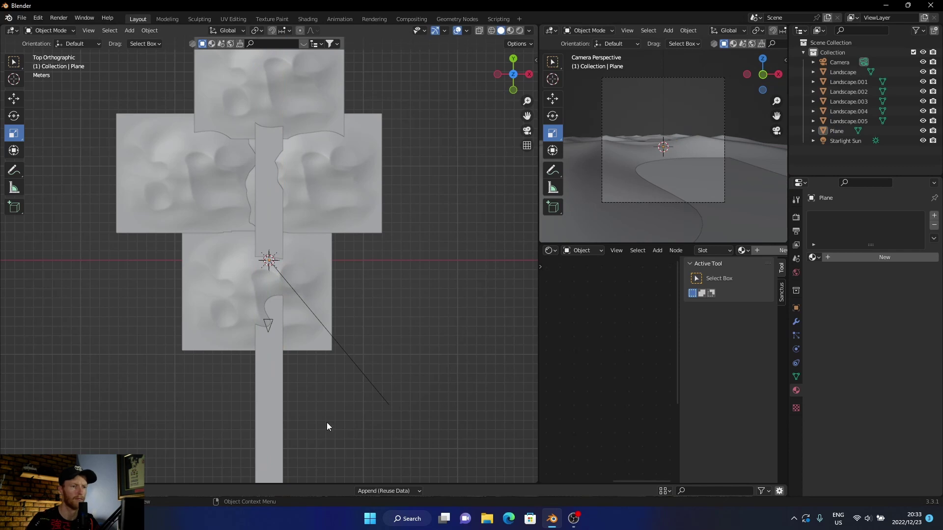
- Lift the plane 0.104 m on Z, then reselect it in the camera view
left_click(526, 130)
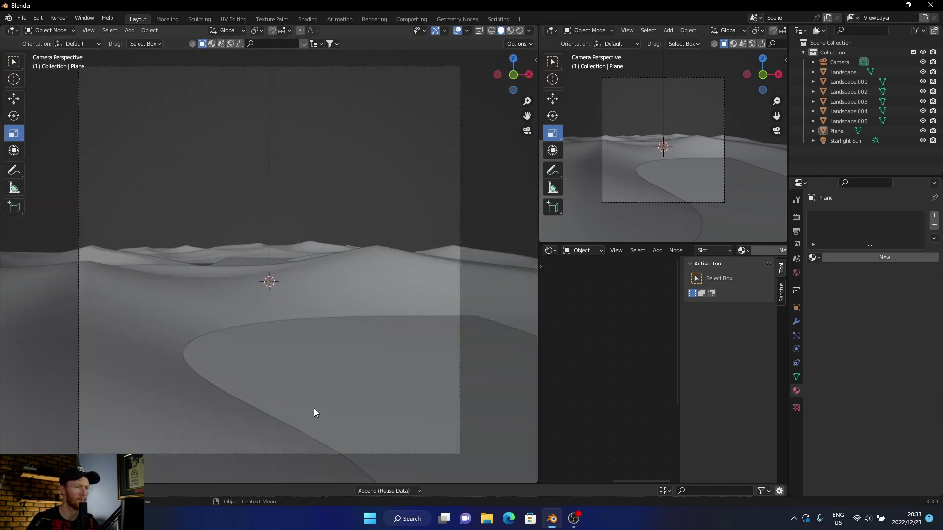
left_click(529, 74)
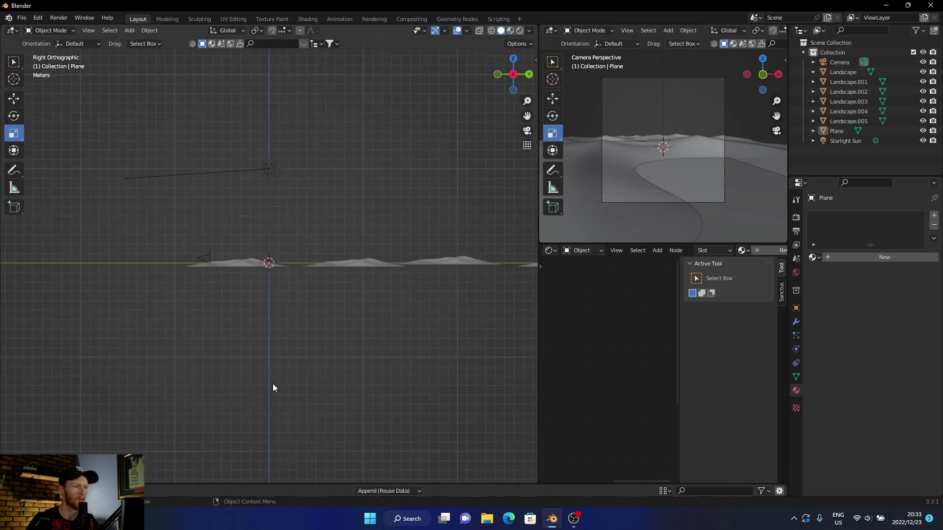
left_click(840, 130)
key("g")
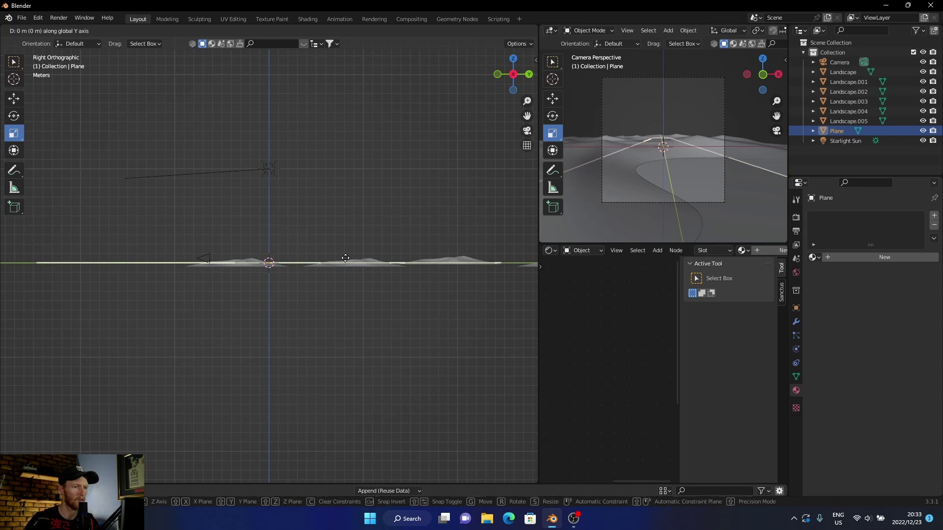
key("z")
left_click(346, 257)
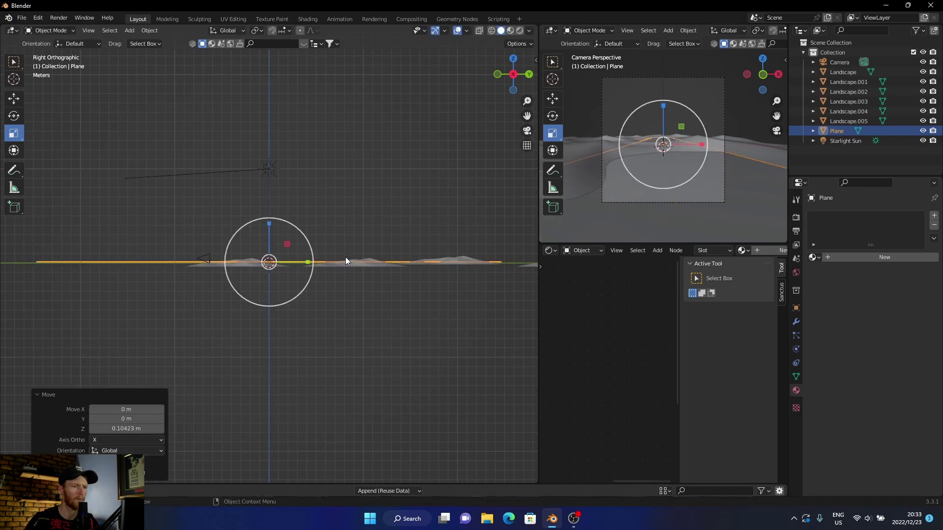
left_click(184, 207)
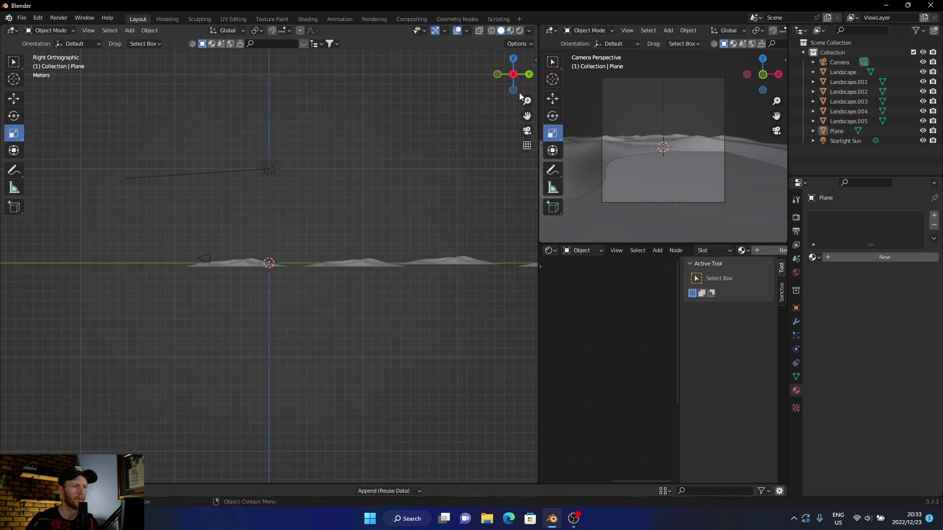
left_click(526, 132)
left_click(322, 349)
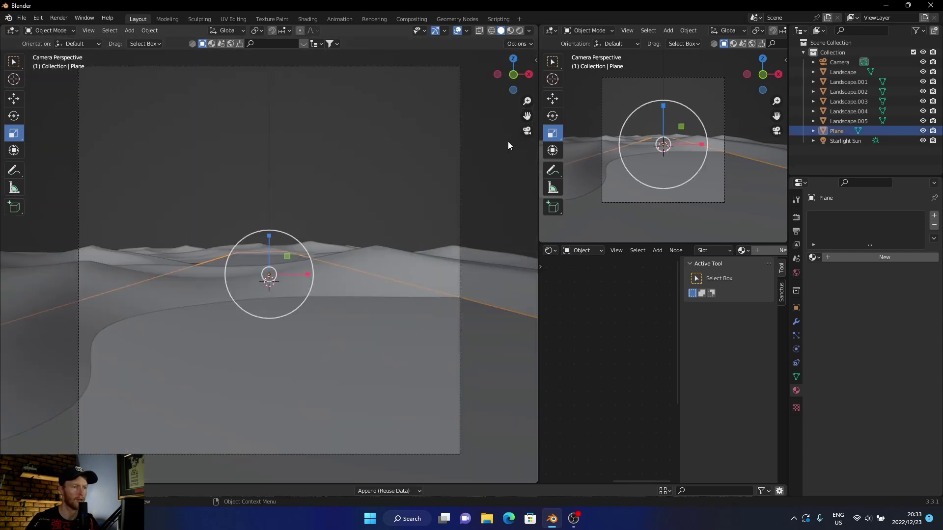
- Scatter botaniq's grass With flowers (D) over the plane from the polygoniq sidebar
left_click(535, 60)
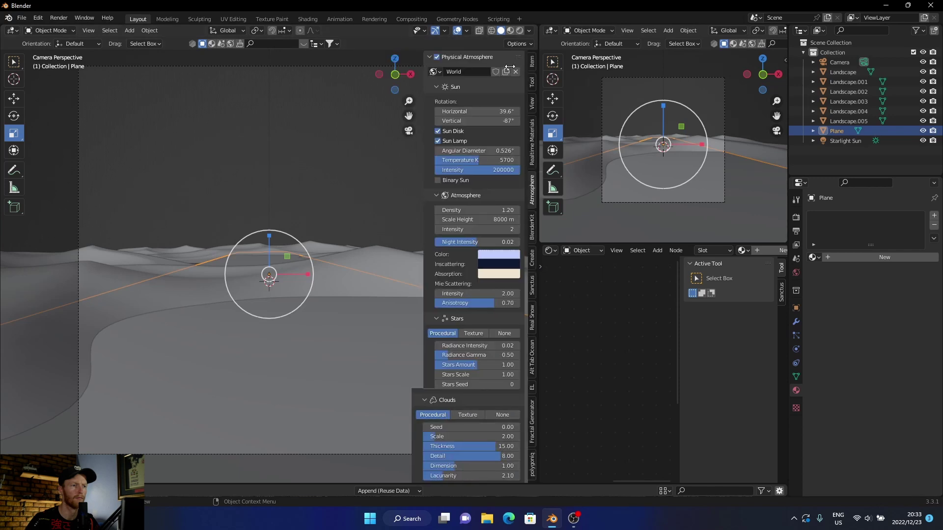
left_click(534, 467)
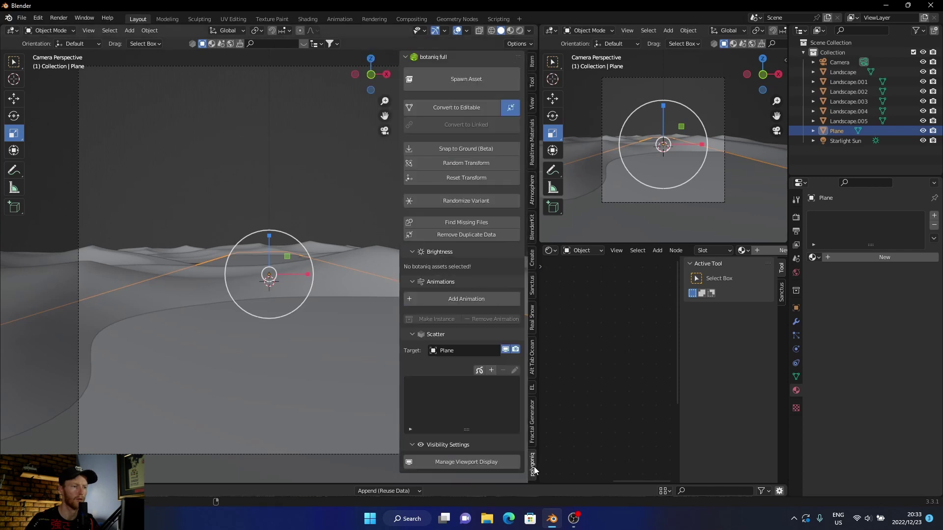
left_click(490, 370)
left_click(485, 393)
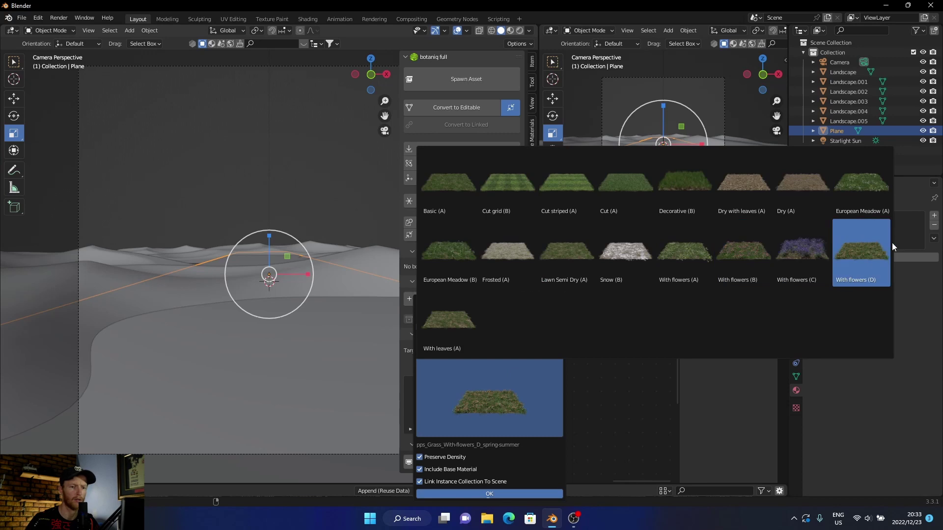
left_click(864, 256)
left_click(468, 490)
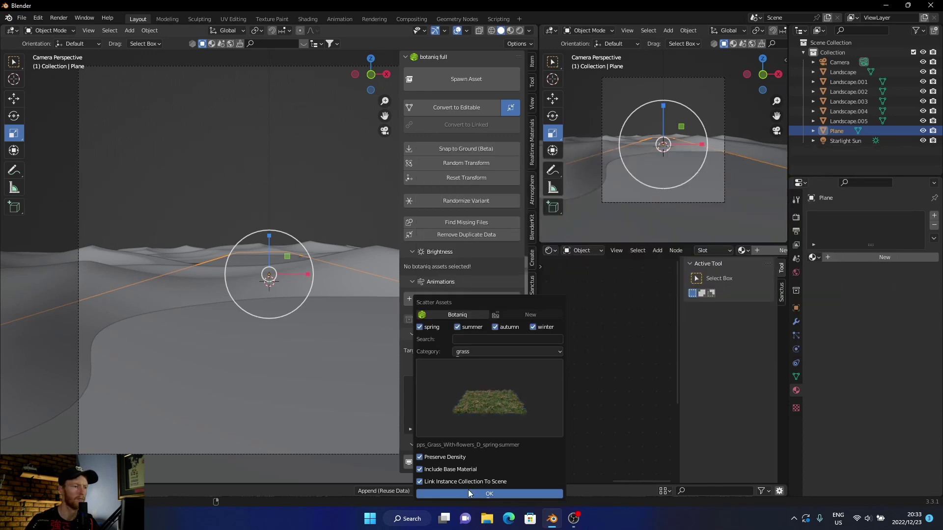
left_click(44, 185)
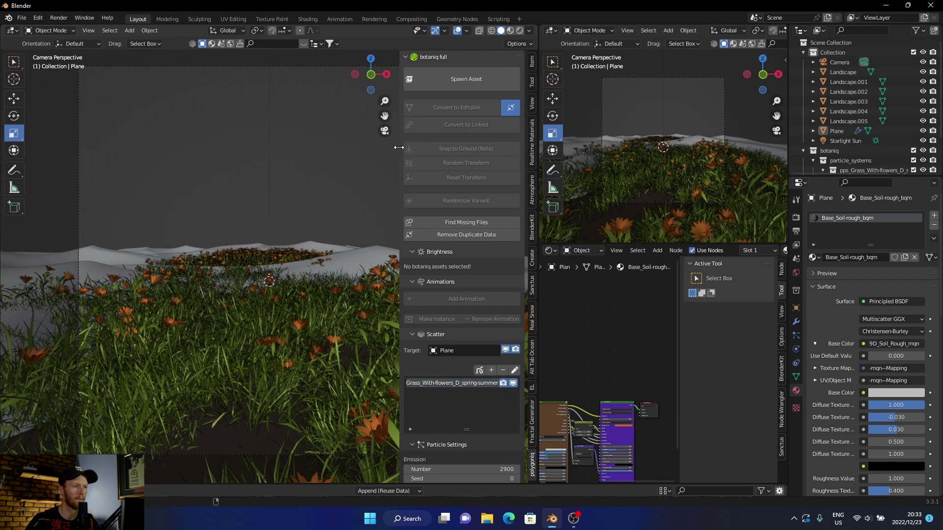
- Preview the flowering grass rendered, then move the grassy plane to a new position
left_click_drag(399, 148, 529, 153)
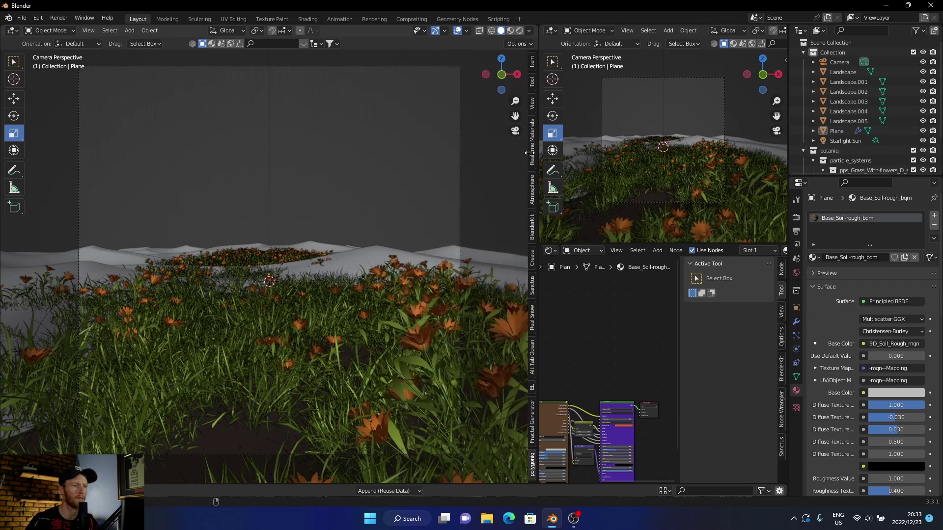
left_click(519, 30)
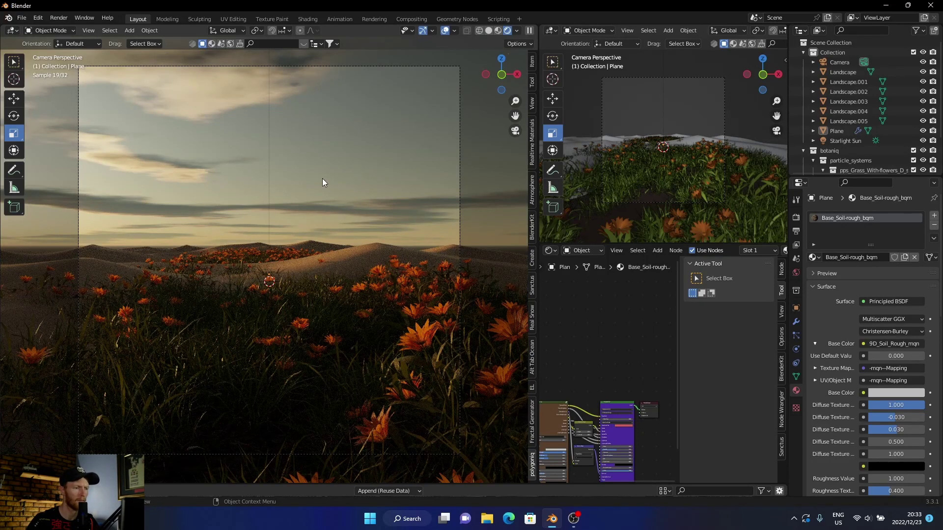
left_click(488, 30)
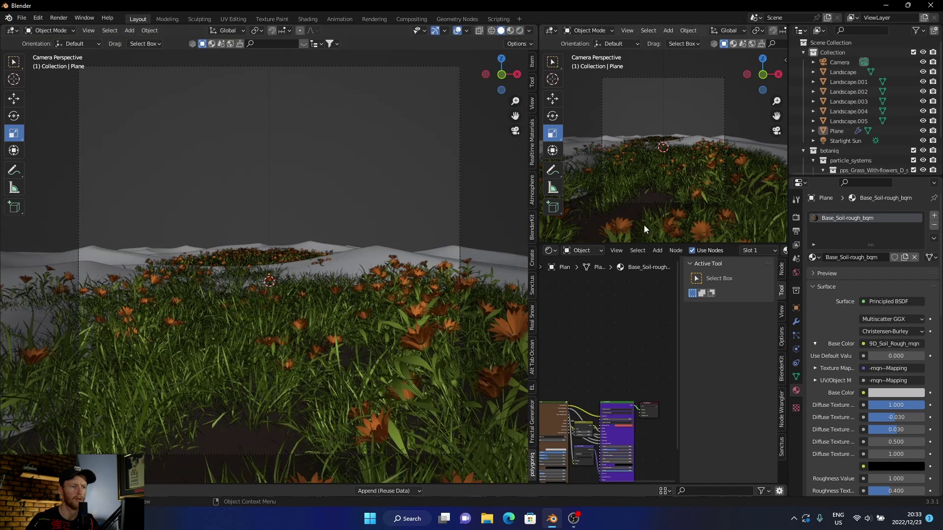
left_click(300, 361)
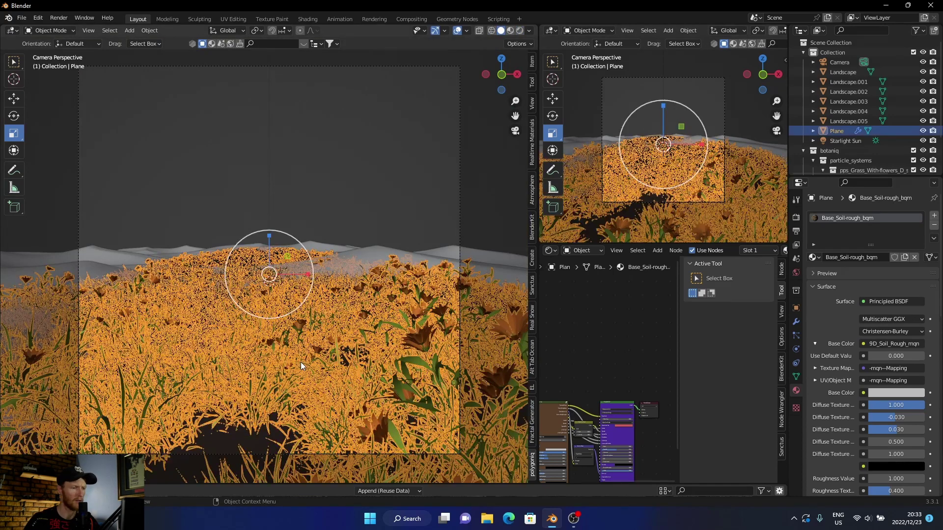
key("g")
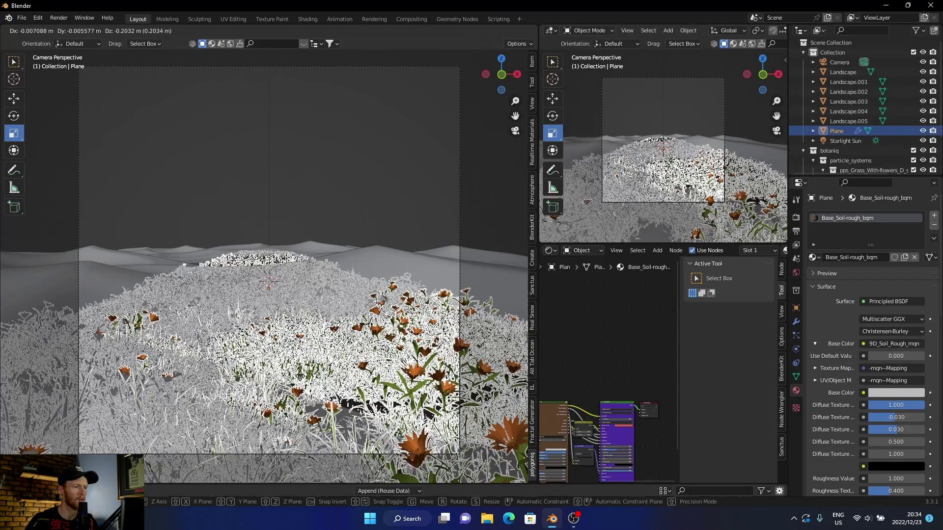
left_click(312, 372)
- Raise the grassy plane slightly higher
left_click(482, 203)
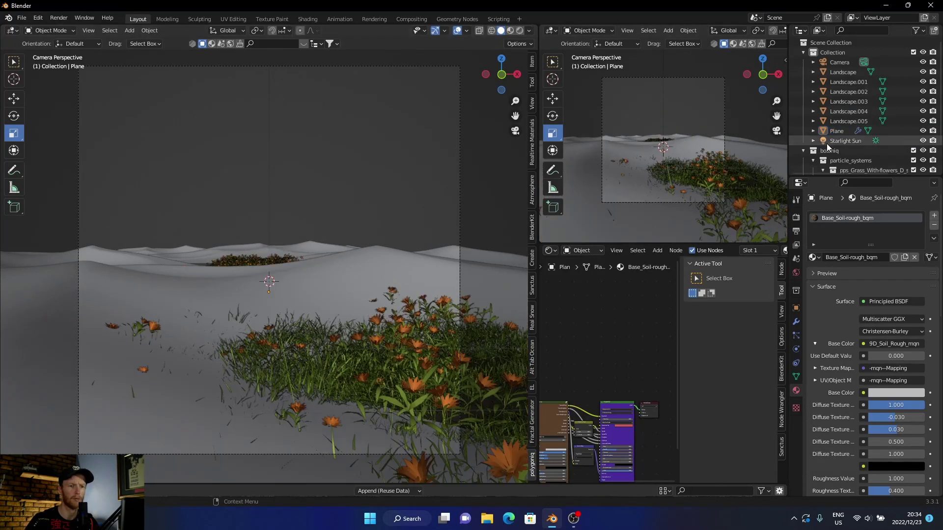
left_click(835, 131)
key("g")
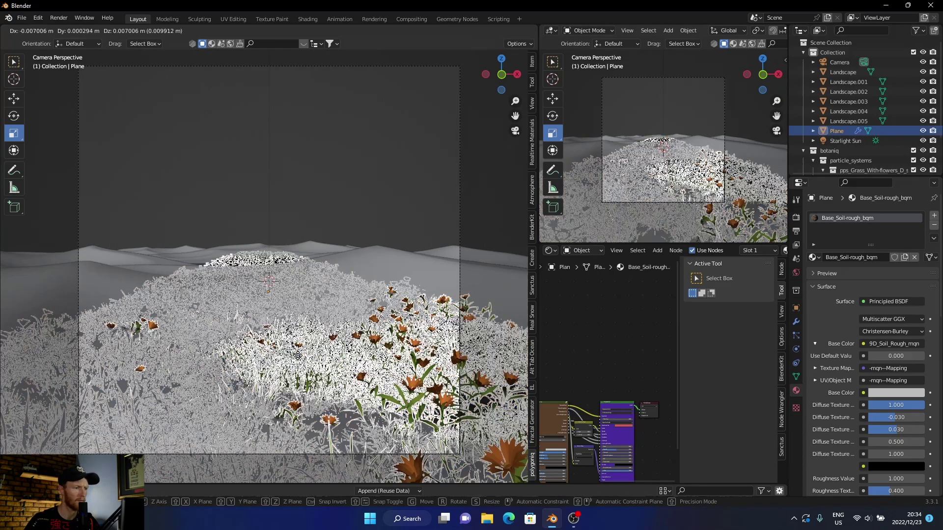
left_click(401, 249)
left_click(499, 179)
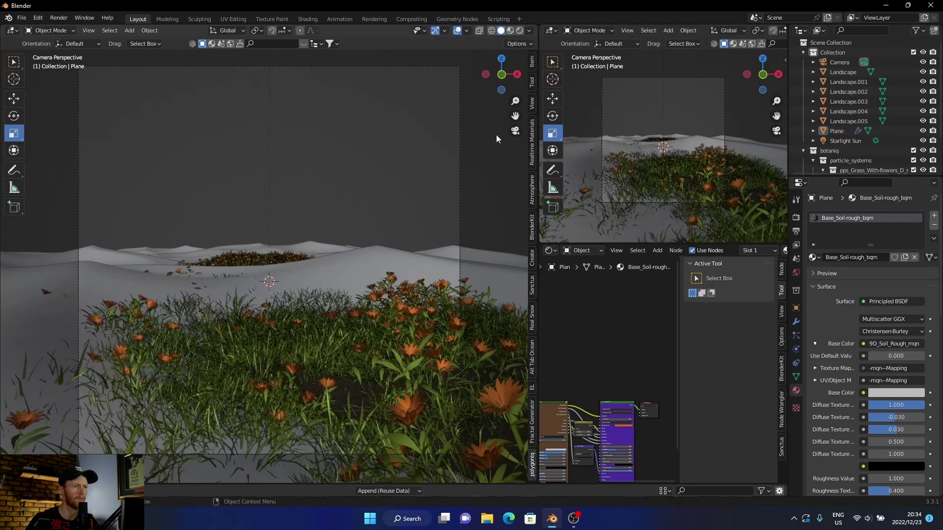
- Check a rendered preview, then return to the camera perspective in Solid shading
left_click(519, 30)
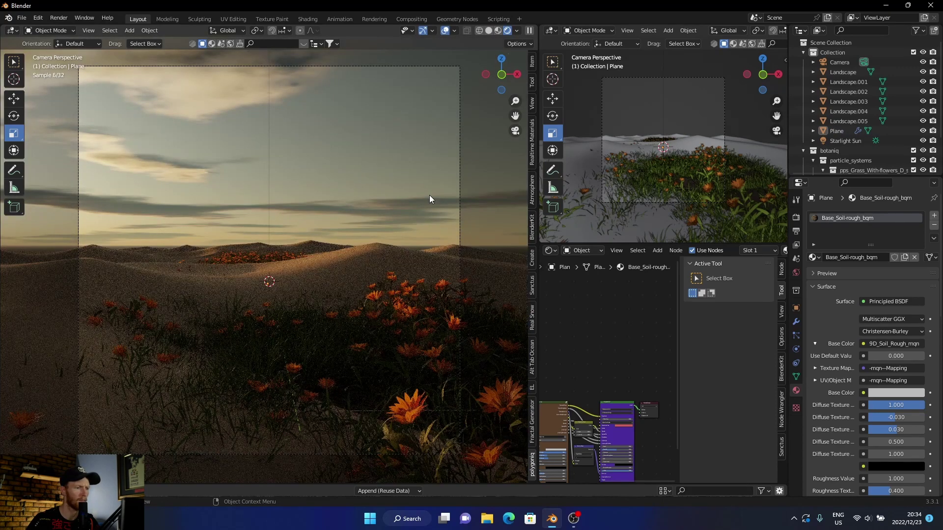
middle_click_drag(310, 272, 314, 286)
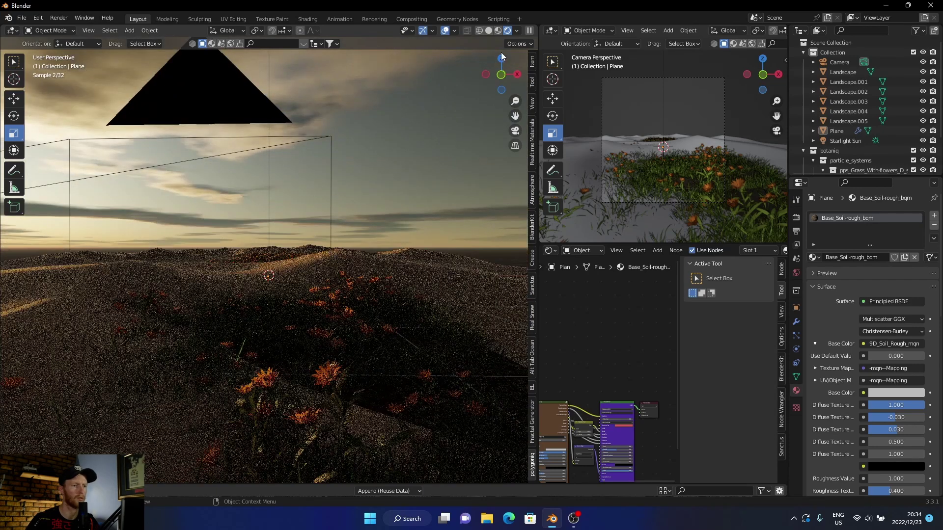
left_click(514, 131)
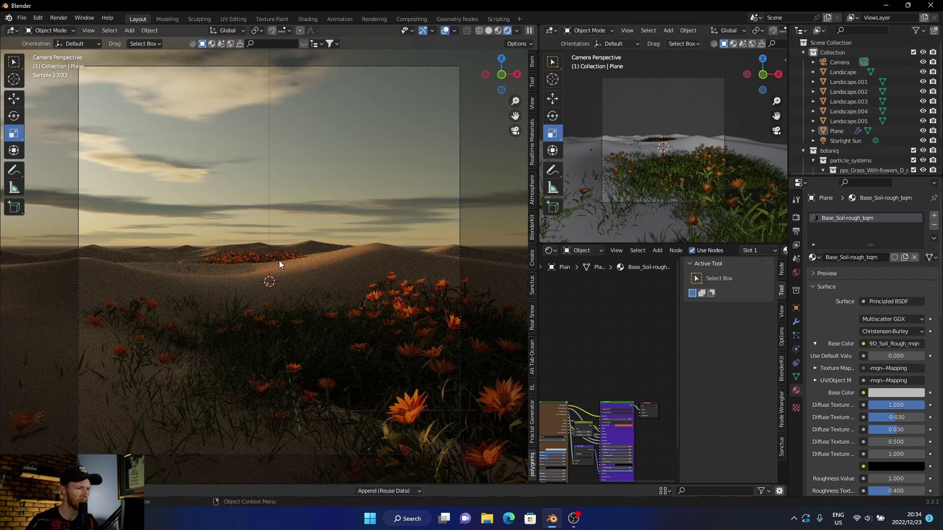
left_click(486, 30)
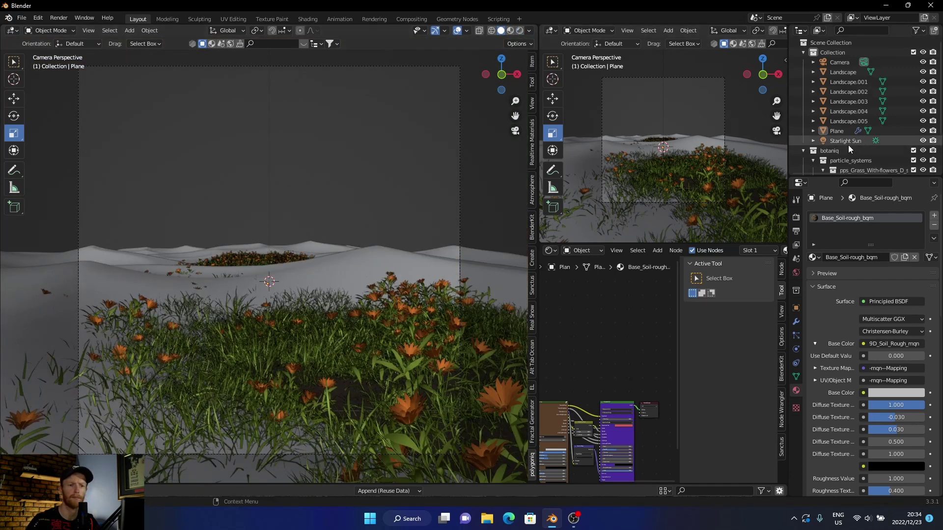
- Scale the flower Plane down to about 0.4 and view it rendered with overlays hidden
left_click(838, 132)
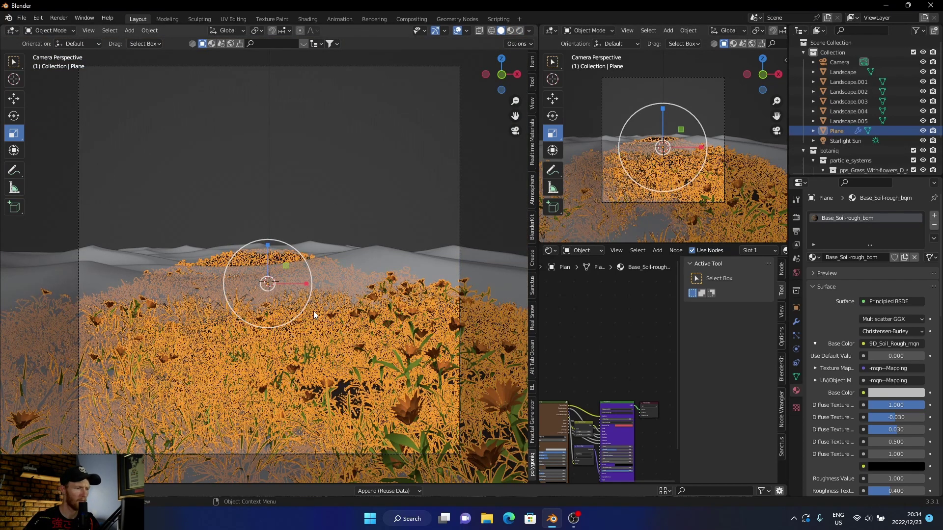
key("s")
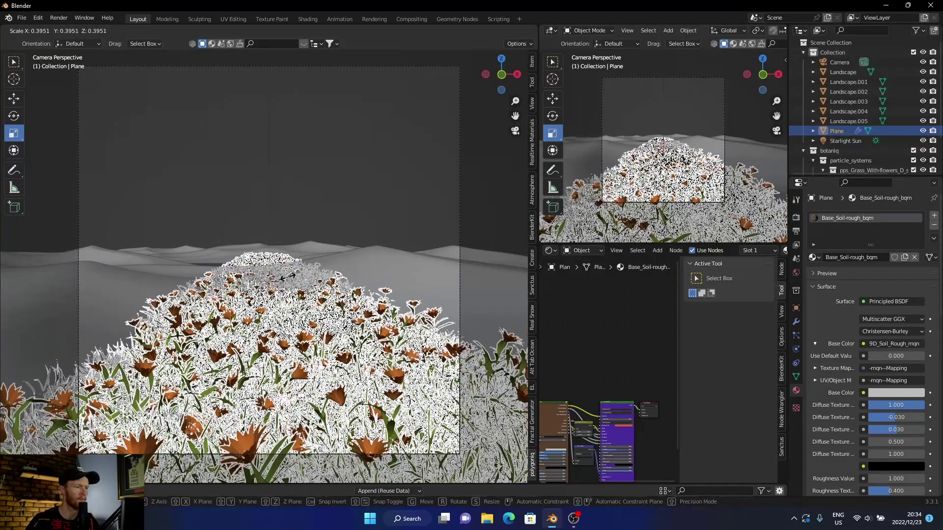
left_click(289, 276)
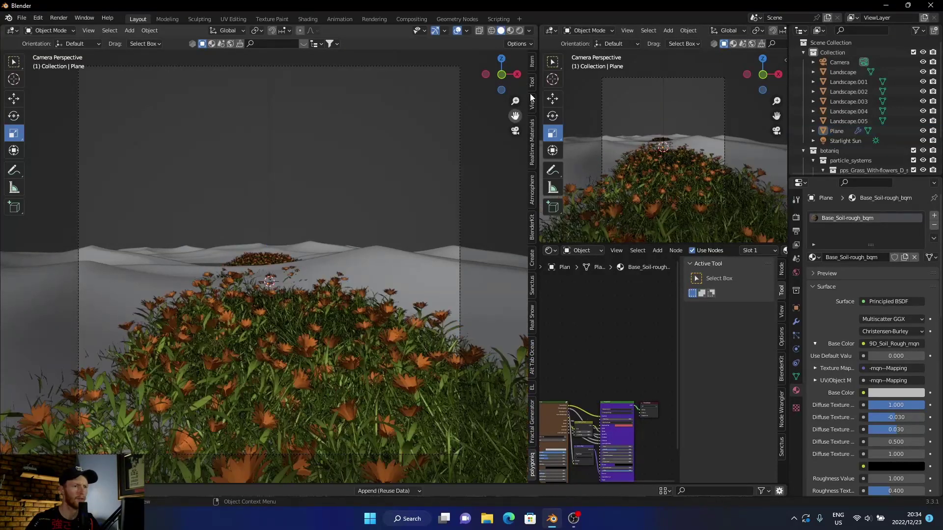
left_click(519, 31)
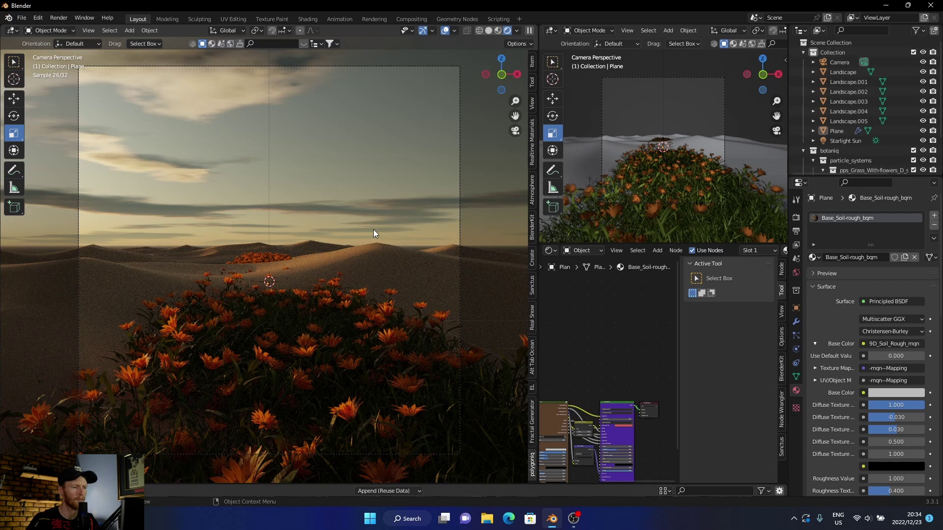
left_click(445, 30)
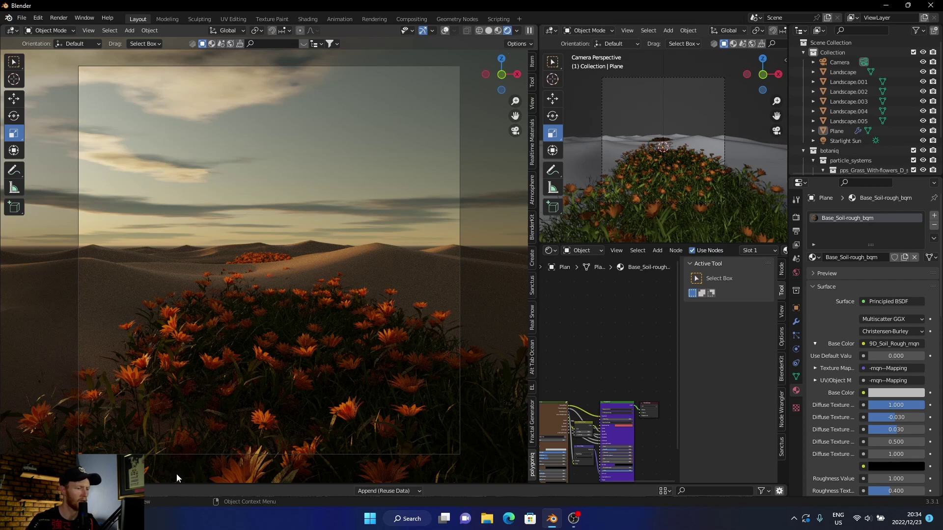
- Enlarge the asset browser and open Poly Haven's Models catalog to reach island_tree_01
left_click_drag(178, 484, 178, 279)
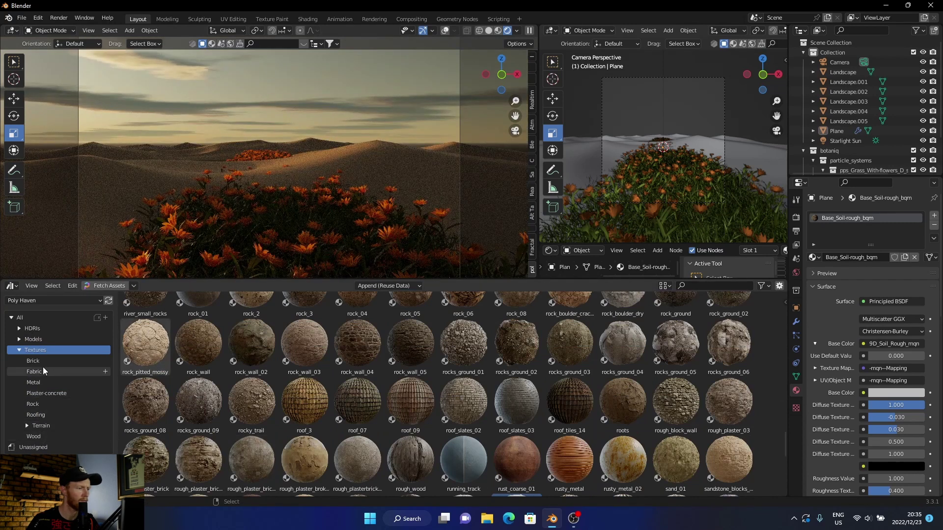
left_click(40, 341)
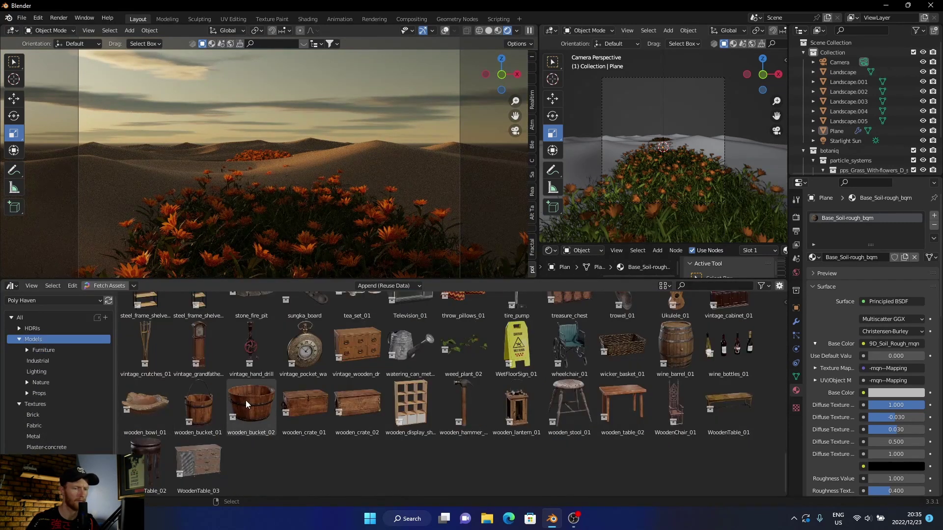
scroll(243, 400, "up", 10)
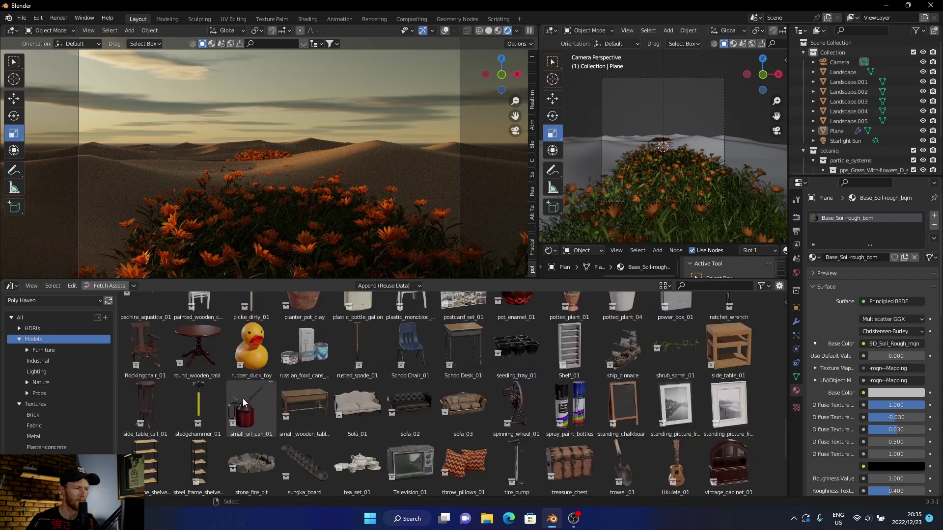
scroll(243, 403, "up", 5)
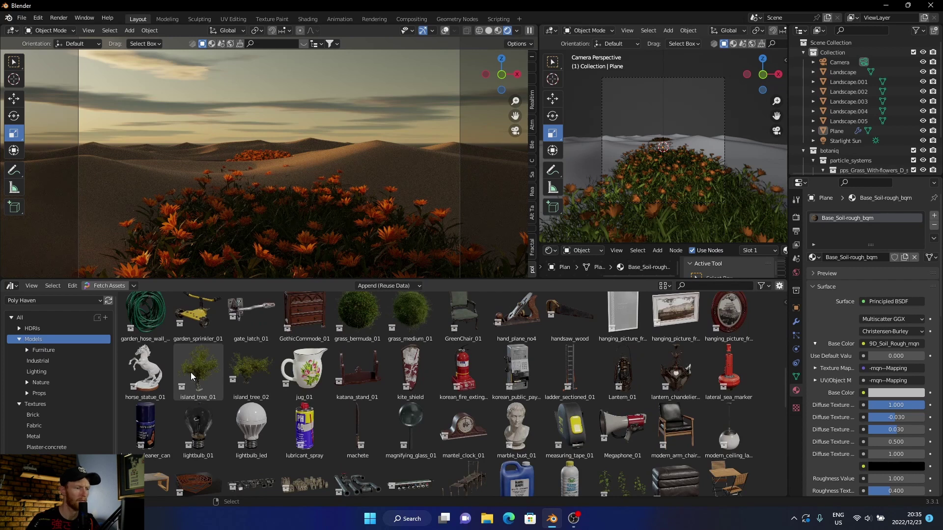
- Drop island_tree_01 onto the dune, scale it to 0.502, and check it in Rendered shading
left_click_drag(190, 372, 256, 150)
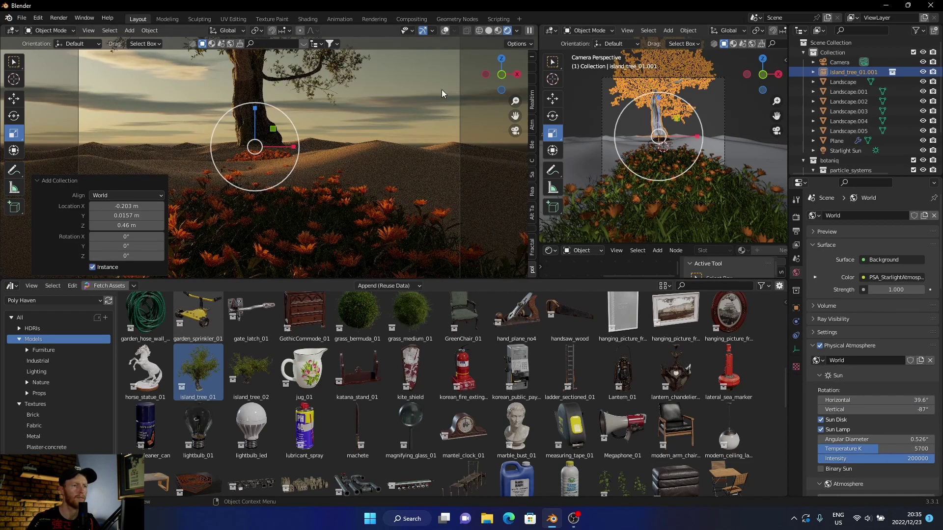
left_click(489, 33)
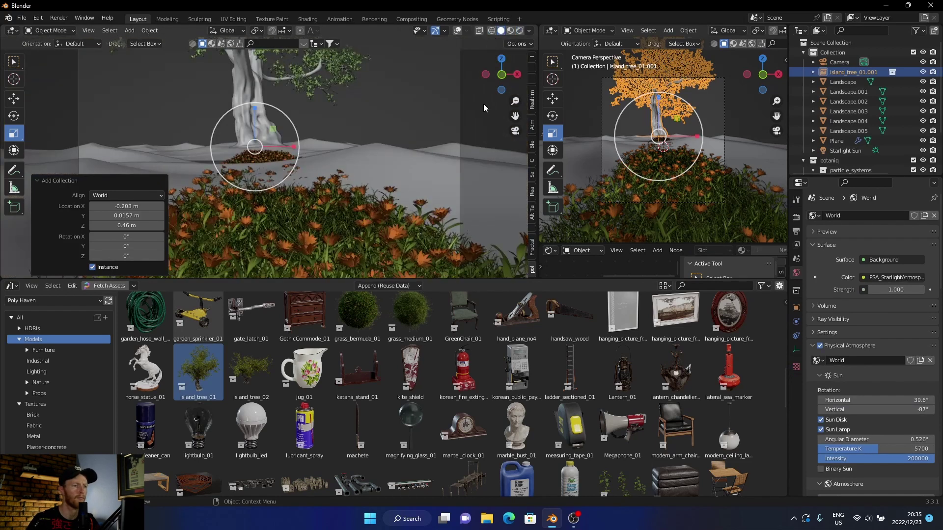
left_click_drag(446, 279, 405, 501)
scroll(405, 168, "down", 3)
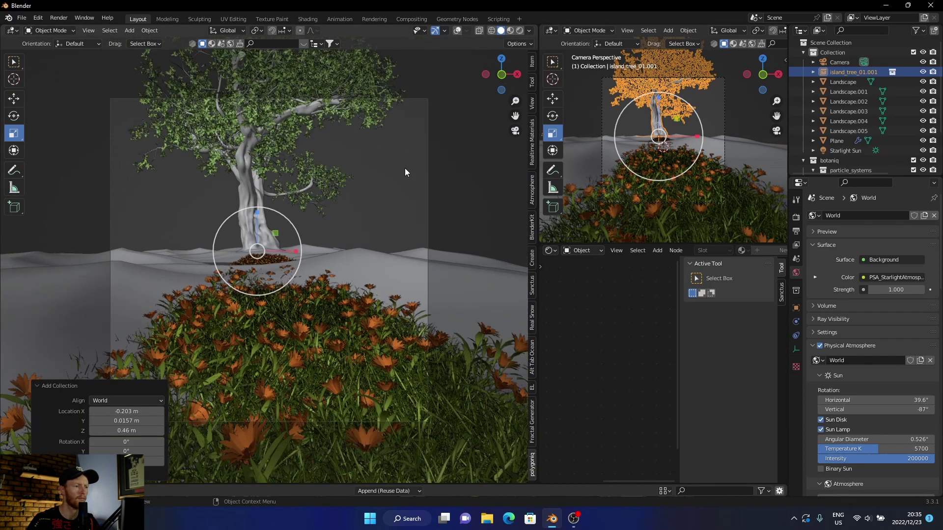
key("s")
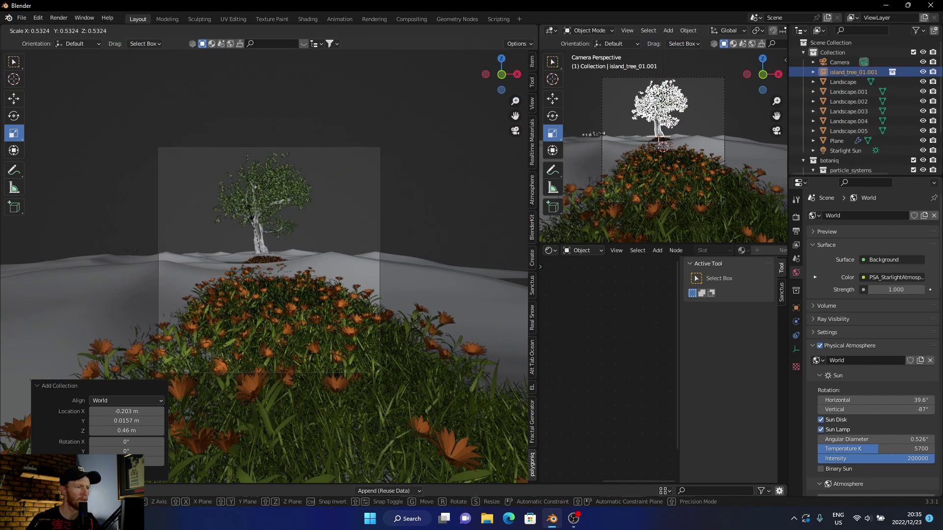
left_click(418, 189)
scroll(416, 191, "up", 3)
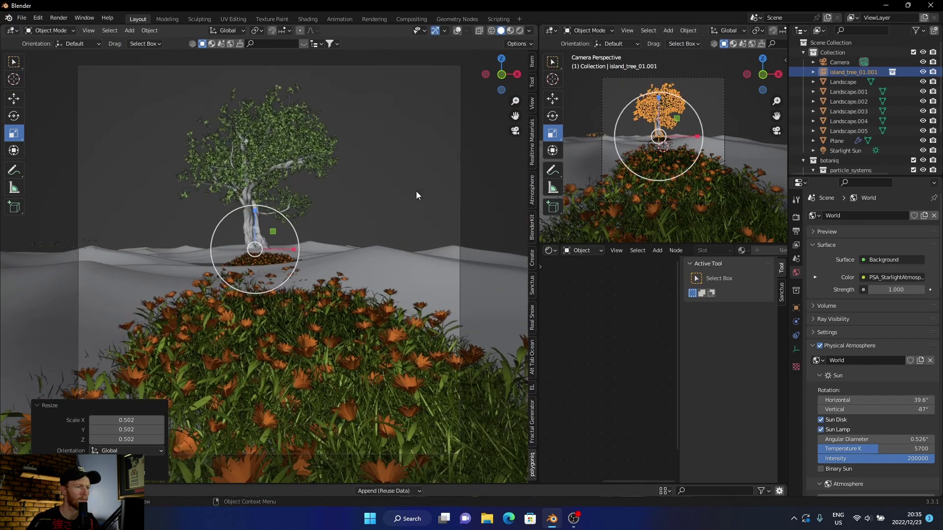
left_click(518, 31)
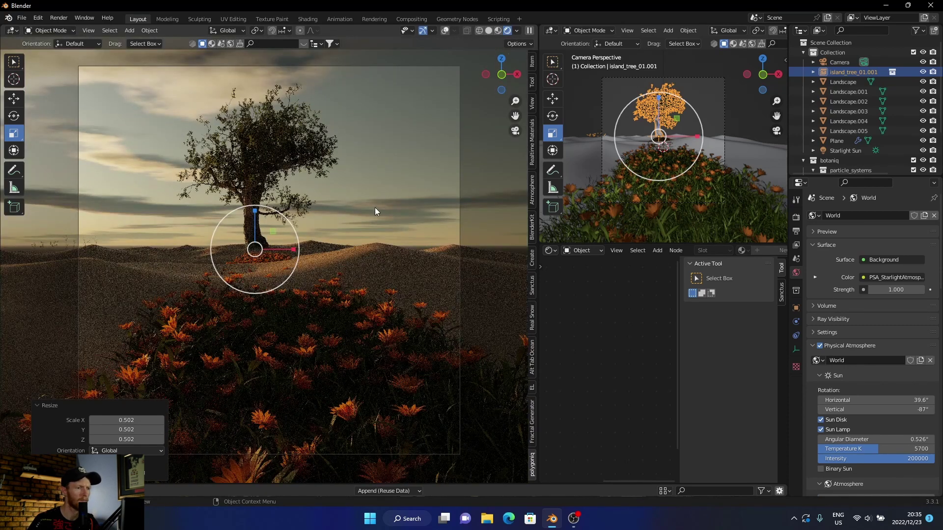
left_click(346, 228)
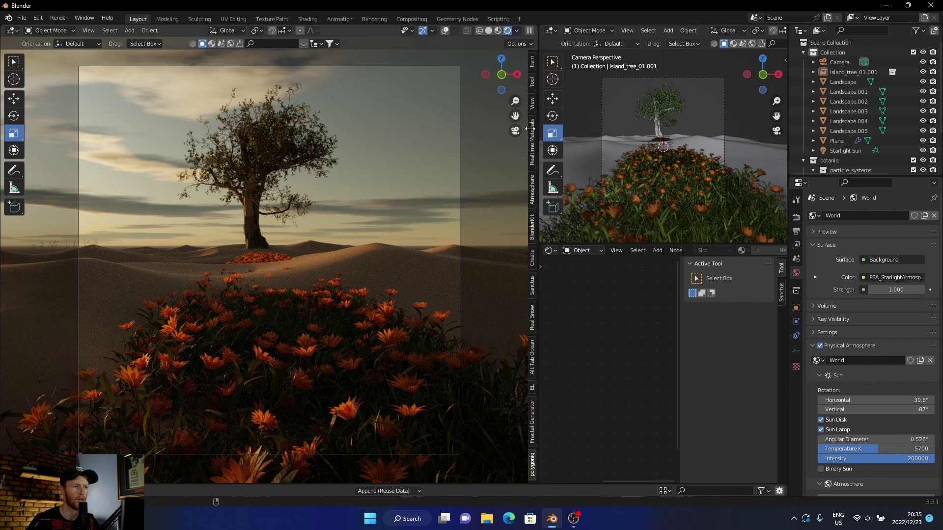
- Set the Physical Atmosphere sun's vertical rotation to 50° and preview the daylight sky rendered
left_click_drag(528, 129, 442, 146)
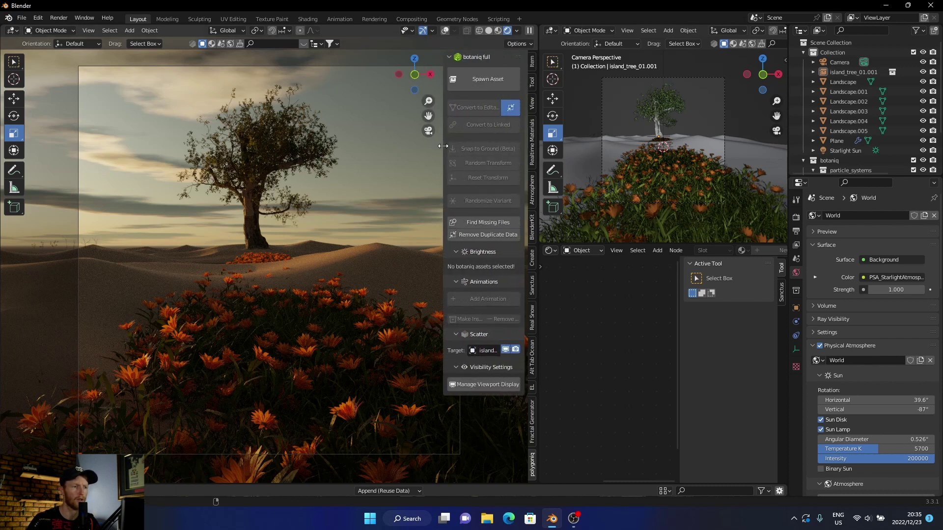
left_click(486, 31)
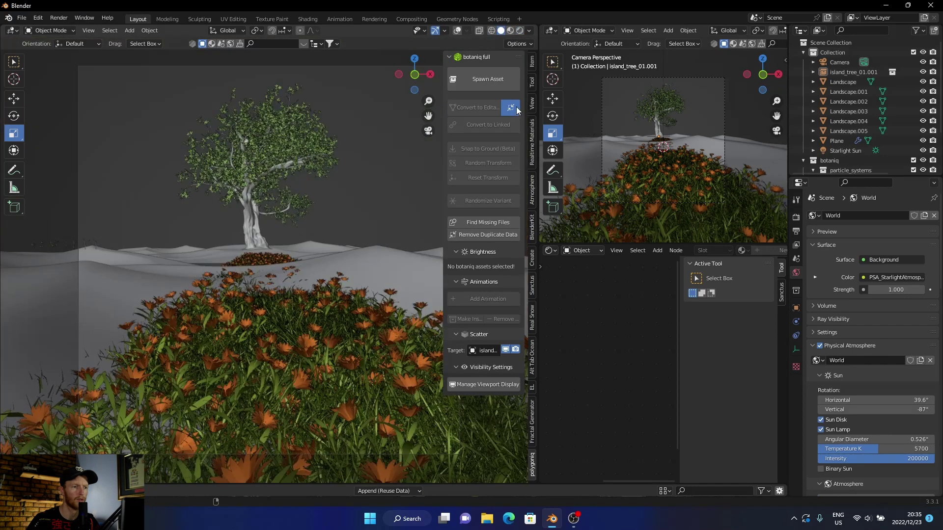
left_click(532, 197)
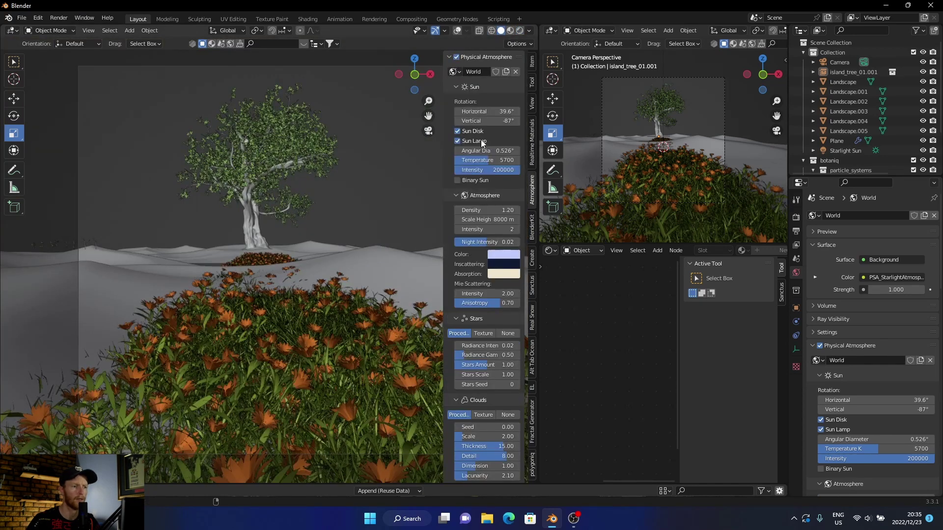
left_click(486, 121)
type("5")
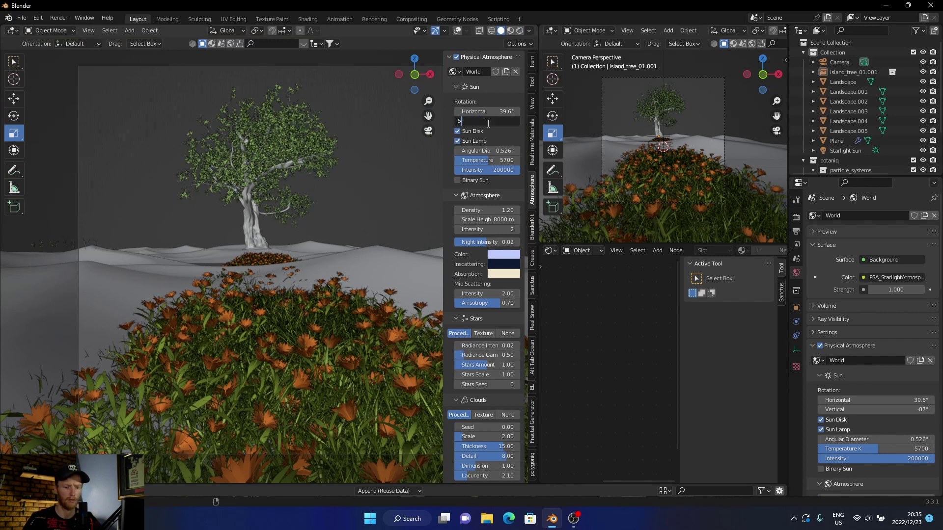
type("0")
key("Return")
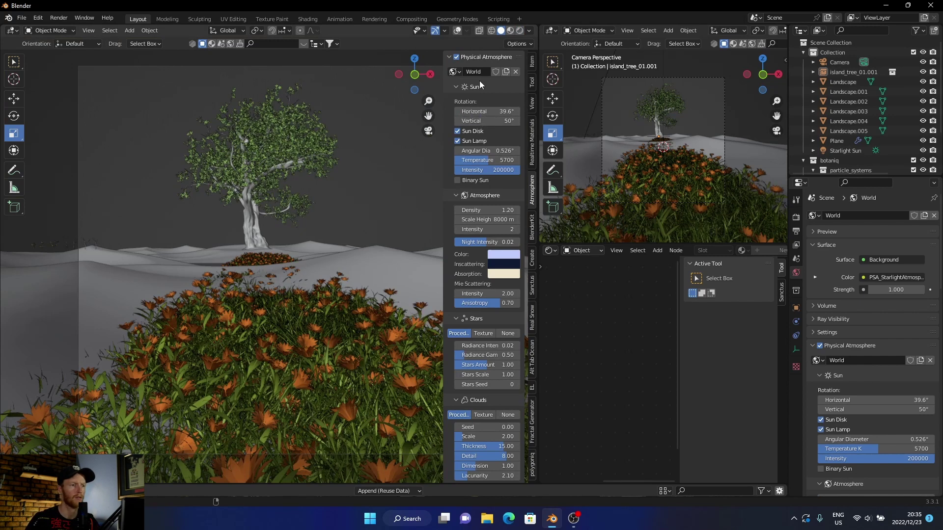
left_click(518, 31)
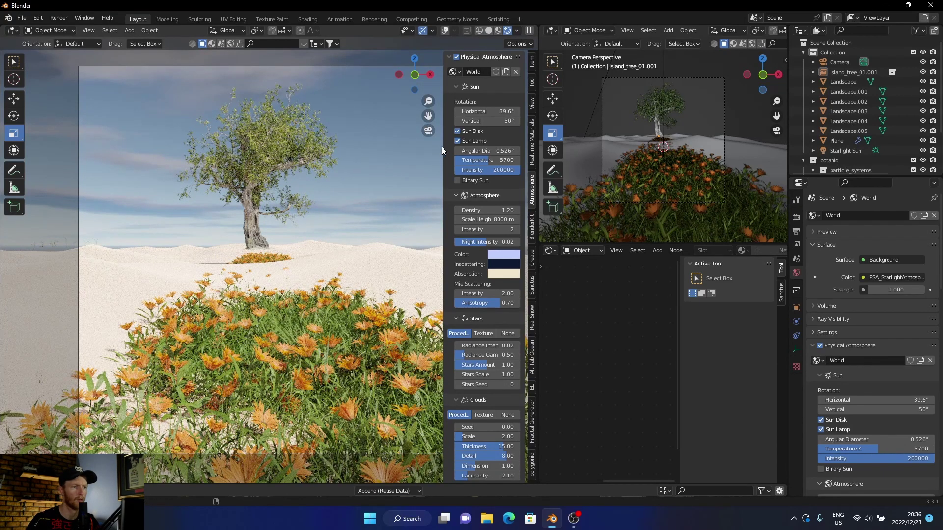
- Set the landscape's snow_02 subsurface colour to saturated orange (HSV 0.052, 1.000, 0.700)
key("n")
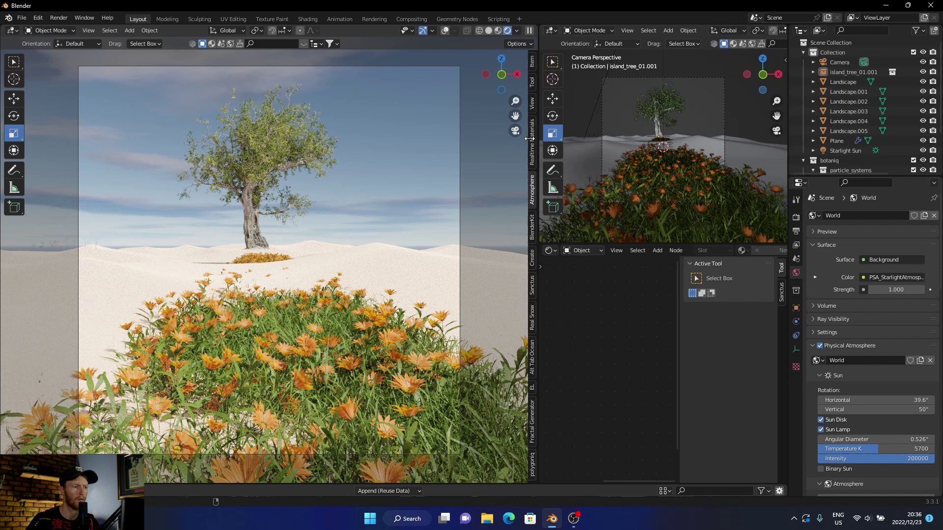
left_click(371, 262)
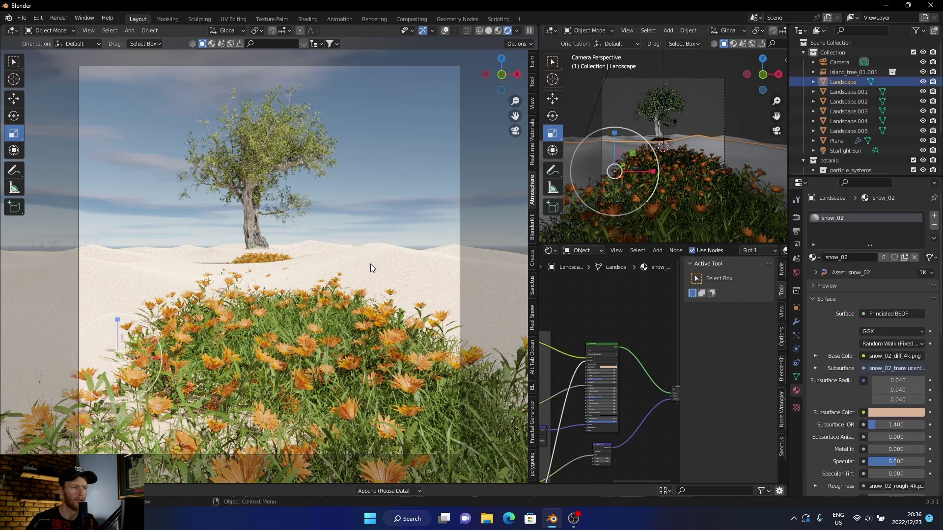
left_click(903, 412)
left_click(858, 334)
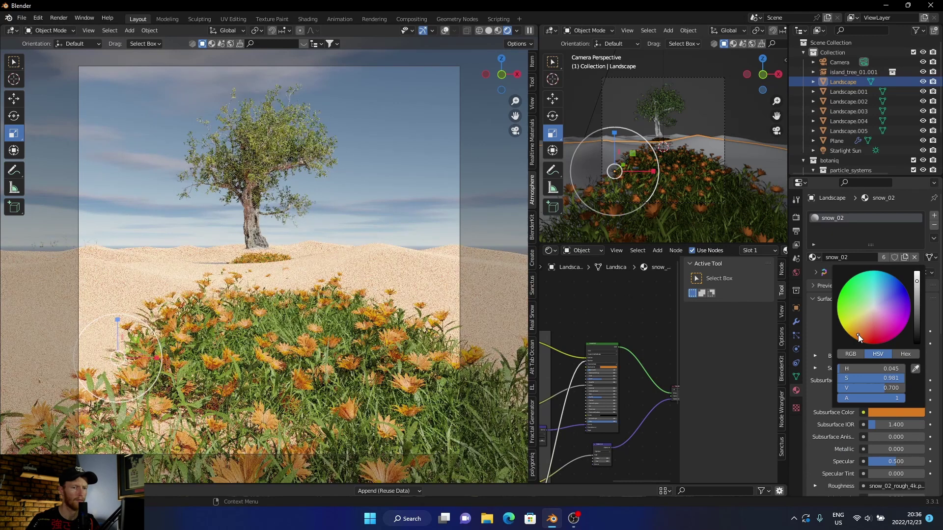
left_click_drag(858, 334, 850, 336)
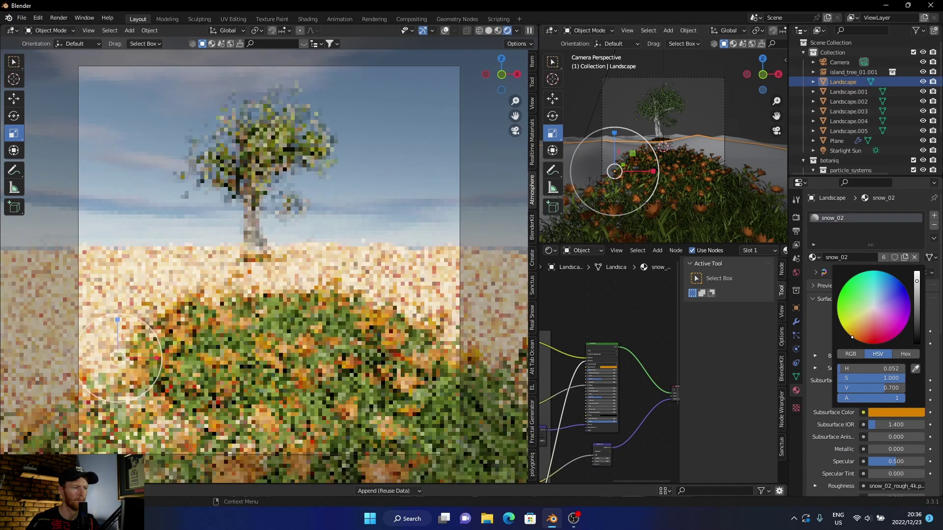
left_click(484, 164)
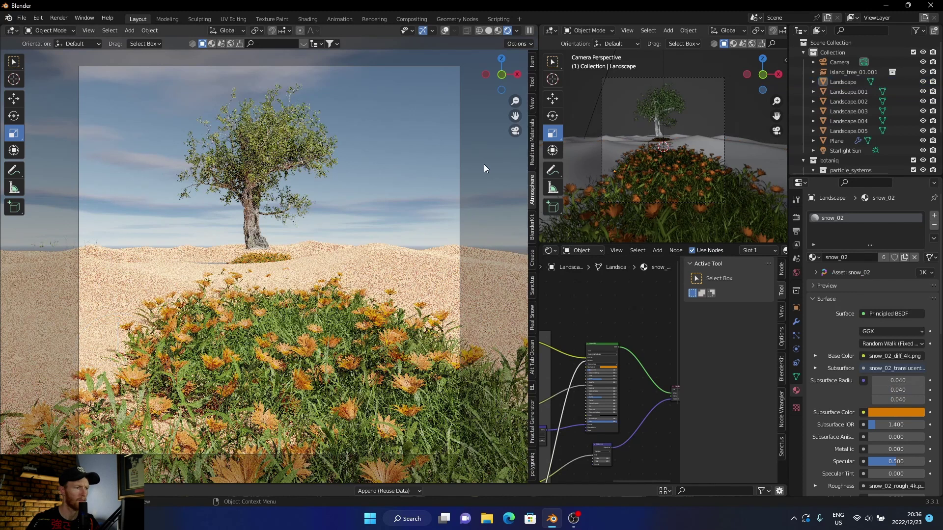